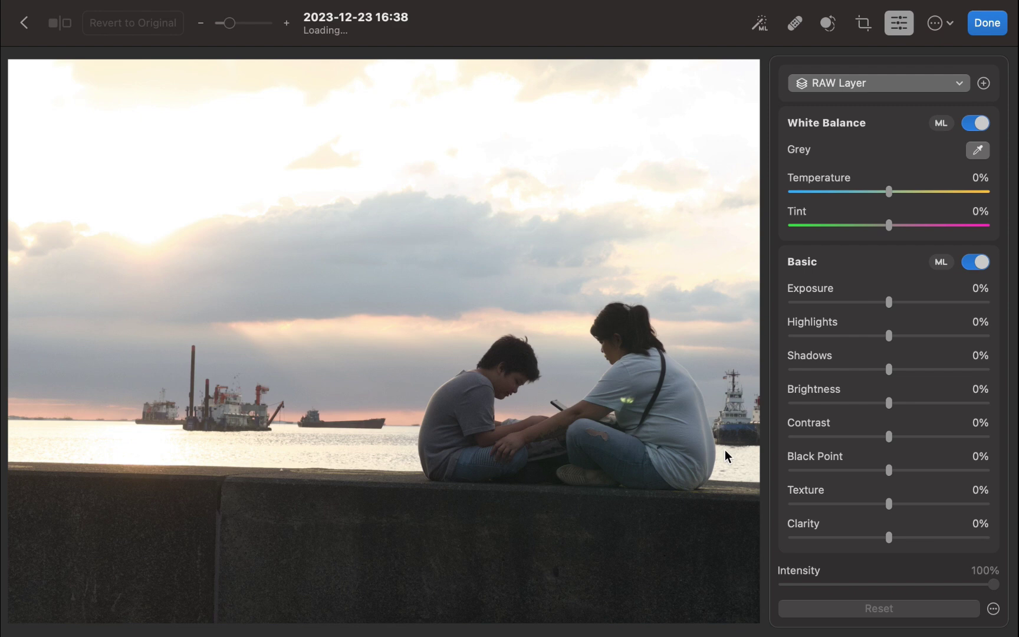
Step: Lower the photo's Highlights to -67% and add a Linear Gradient mask layer
drag(889, 336, 826, 347)
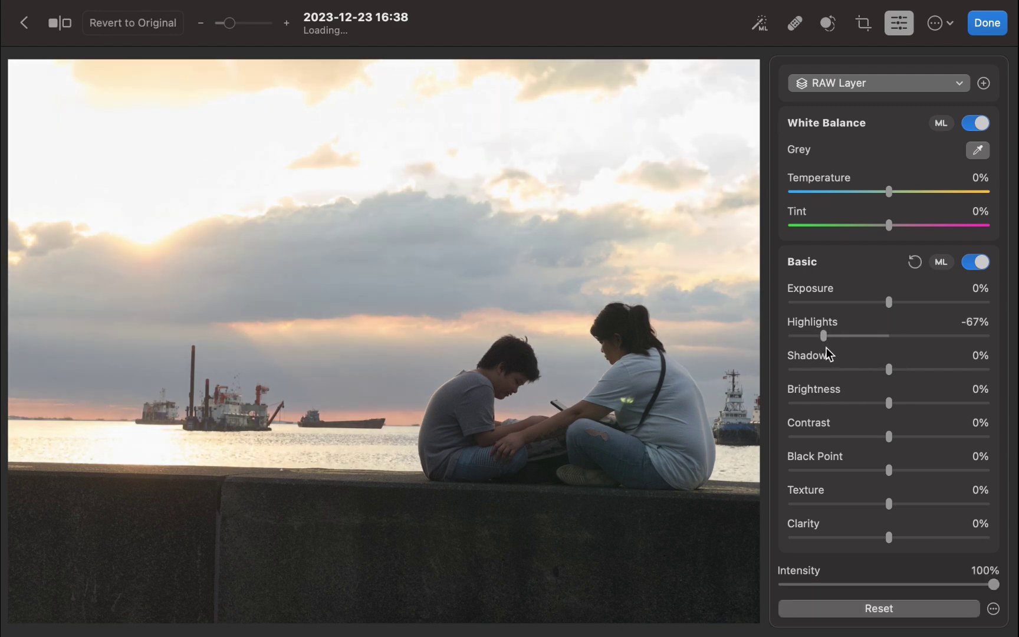
click(984, 84)
click(945, 226)
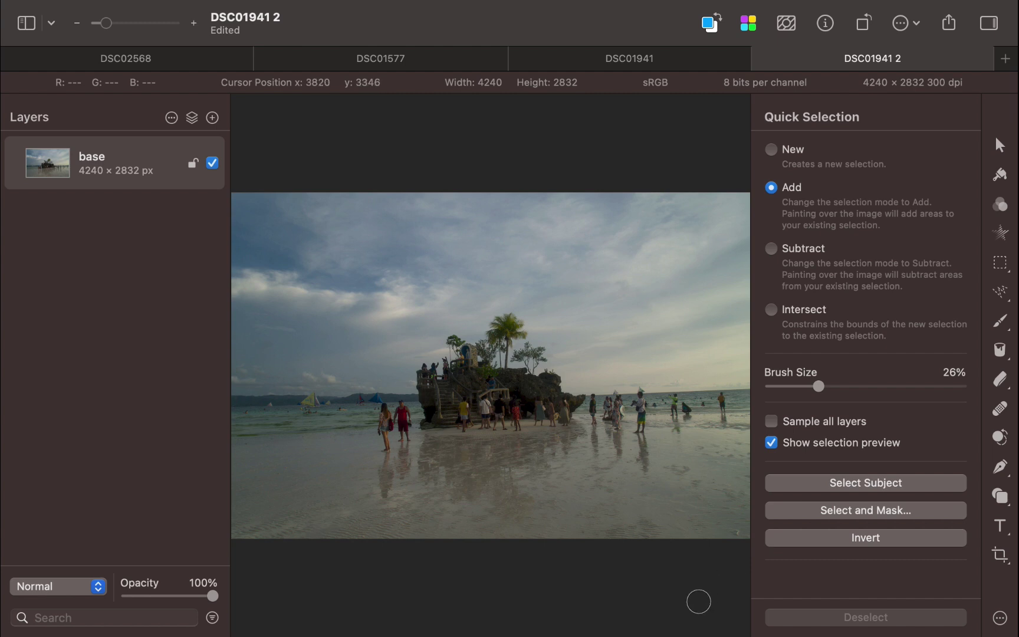
Step: Quick-select the sky right of the rock, beside the palm trunk and around the small tree
scroll(698, 601, up, 2)
mouse_move(584, 354)
mouse_down()
mouse_move(653, 353)
mouse_move(724, 382)
mouse_move(636, 382)
mouse_move(577, 338)
mouse_move(548, 285)
mouse_move(702, 251)
mouse_move(538, 135)
mouse_move(494, 209)
mouse_up()
scroll(449, 269, up, 5)
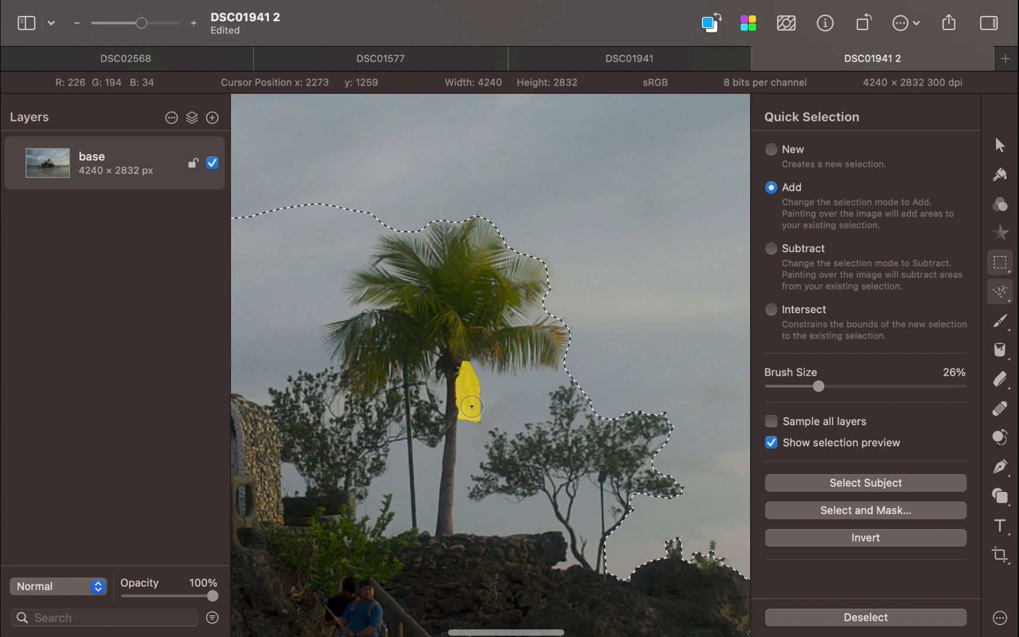
mouse_move(472, 407)
mouse_down()
mouse_move(523, 392)
mouse_move(504, 427)
mouse_up()
mouse_move(505, 443)
mouse_down()
mouse_move(466, 490)
mouse_move(474, 448)
mouse_move(471, 469)
mouse_up()
mouse_move(472, 472)
mouse_down()
mouse_move(473, 482)
mouse_move(546, 512)
mouse_move(483, 514)
mouse_up()
mouse_move(560, 519)
mouse_down()
mouse_move(565, 534)
mouse_move(583, 513)
mouse_up()
Step: Extend the selection to sky left of the palm, around its fronds, and around the grotto
drag(427, 448, 424, 482)
mouse_move(413, 431)
mouse_down()
mouse_move(434, 393)
mouse_move(426, 420)
mouse_up()
mouse_move(413, 449)
mouse_down()
mouse_move(389, 472)
mouse_move(389, 490)
mouse_up()
scroll(413, 472, left, 5)
mouse_move(387, 431)
mouse_down()
mouse_move(410, 456)
mouse_move(412, 437)
mouse_up()
mouse_move(451, 401)
mouse_down()
mouse_move(466, 370)
mouse_move(453, 358)
mouse_up()
drag(405, 350, 371, 324)
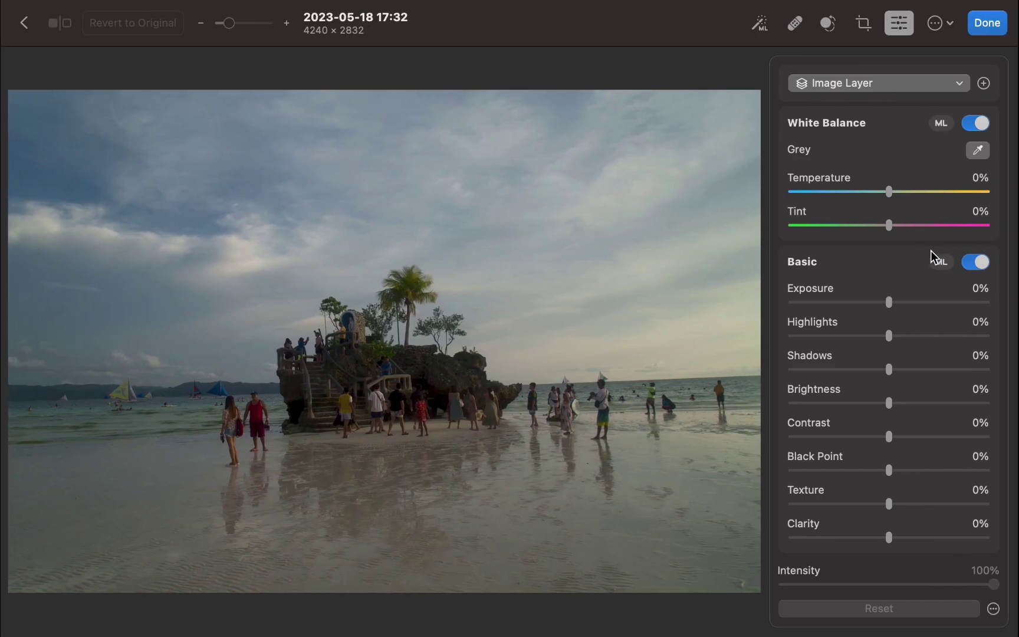
Step: Add an automatic Select Sky mask layer to the beach photo
click(984, 83)
click(963, 158)
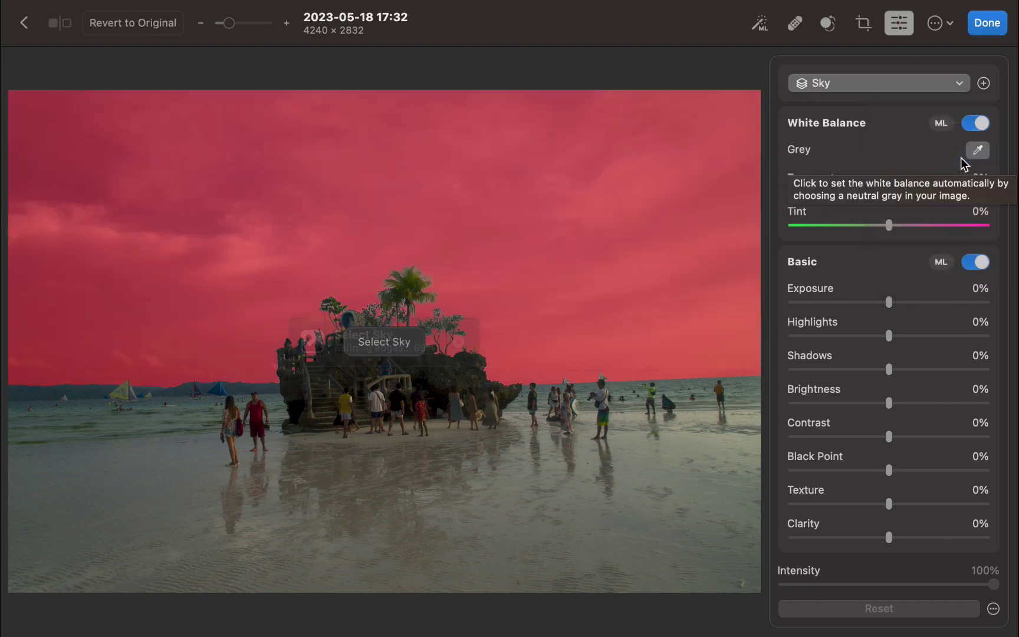
scroll(451, 296, up, 5)
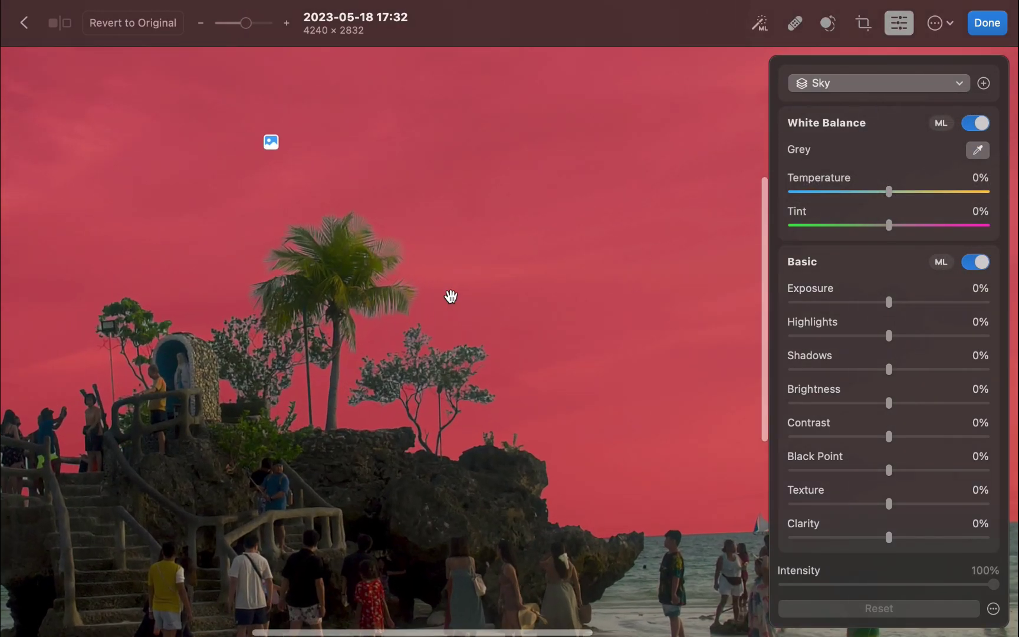
scroll(239, 382, left, 5)
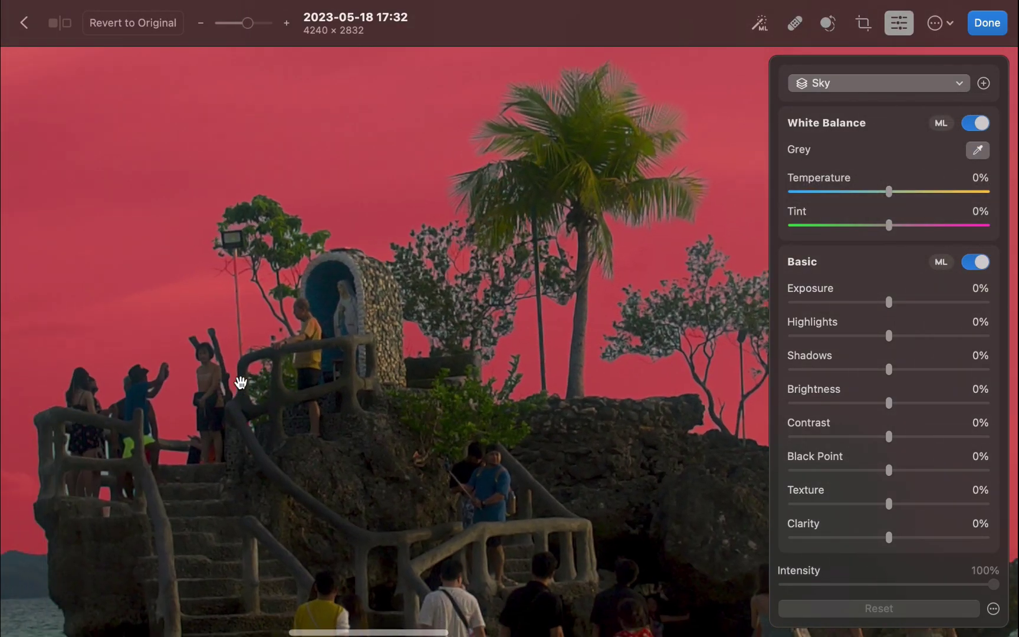
Step: Zoom and pan around the palm trees and grotto to check the sky mask edges
scroll(234, 373, up, 3)
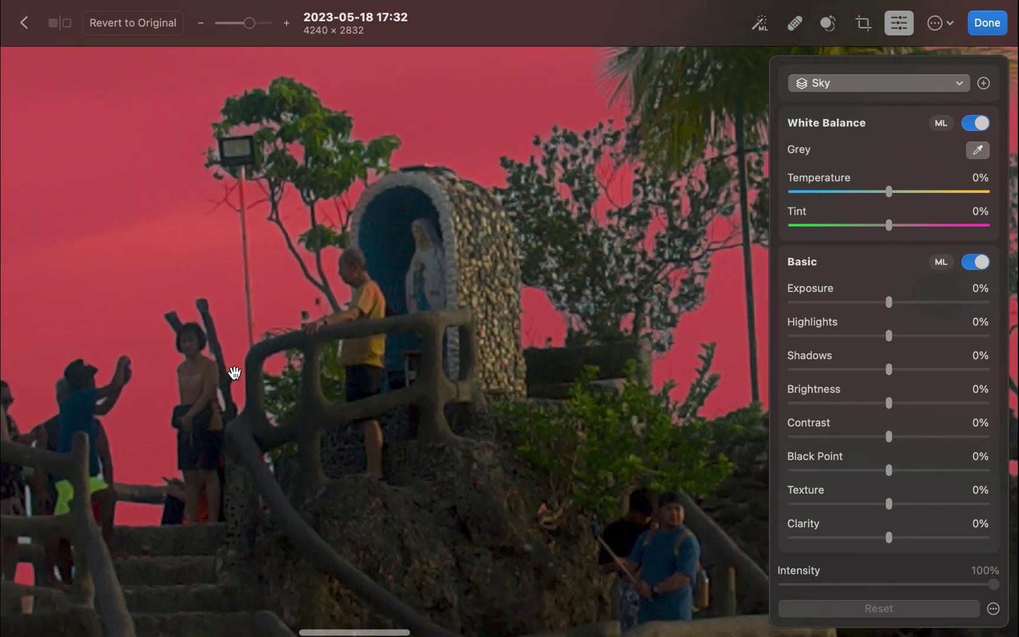
scroll(234, 373, up, 2)
scroll(235, 372, down, 2)
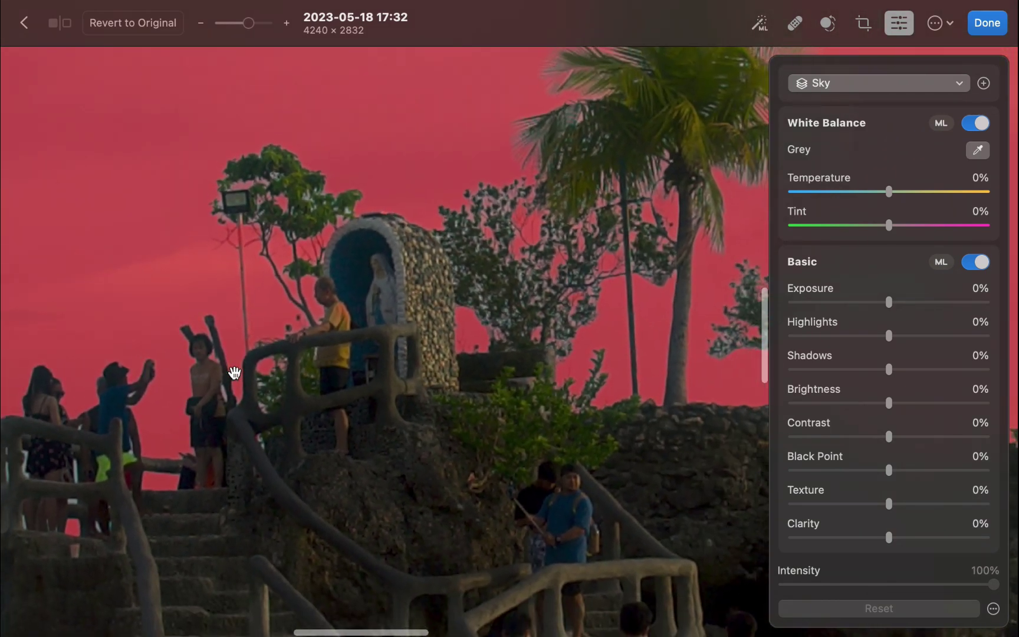
scroll(163, 544, left, 4)
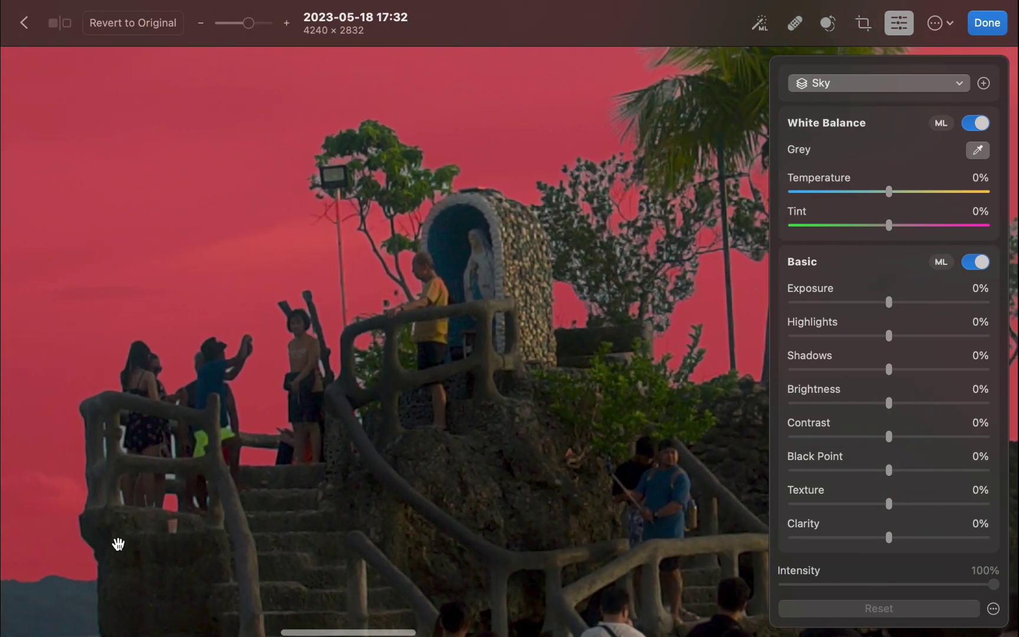
scroll(121, 524, up, 4)
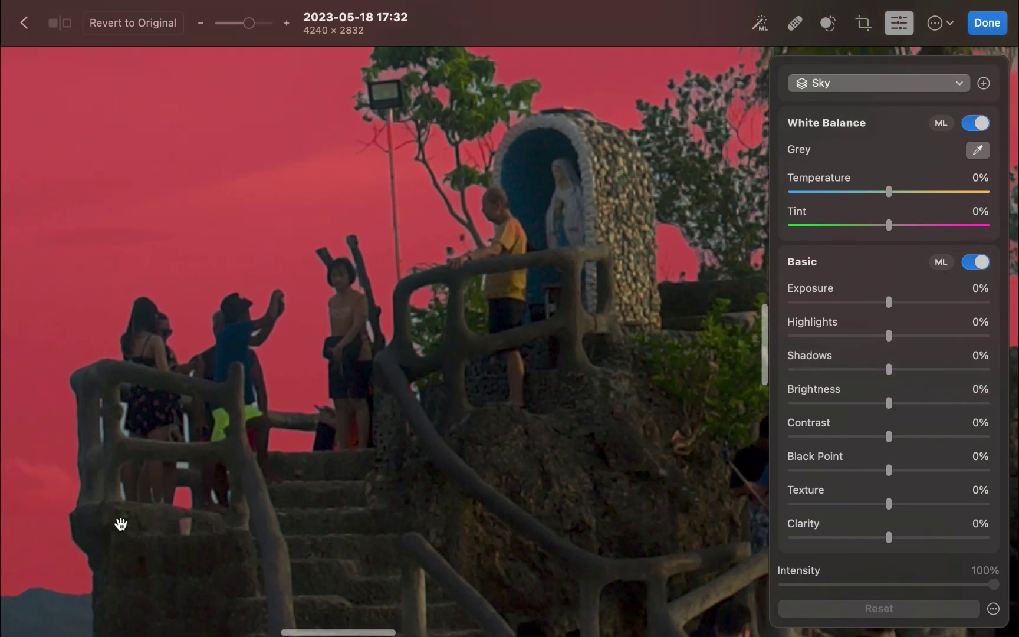
scroll(120, 523, down, 5)
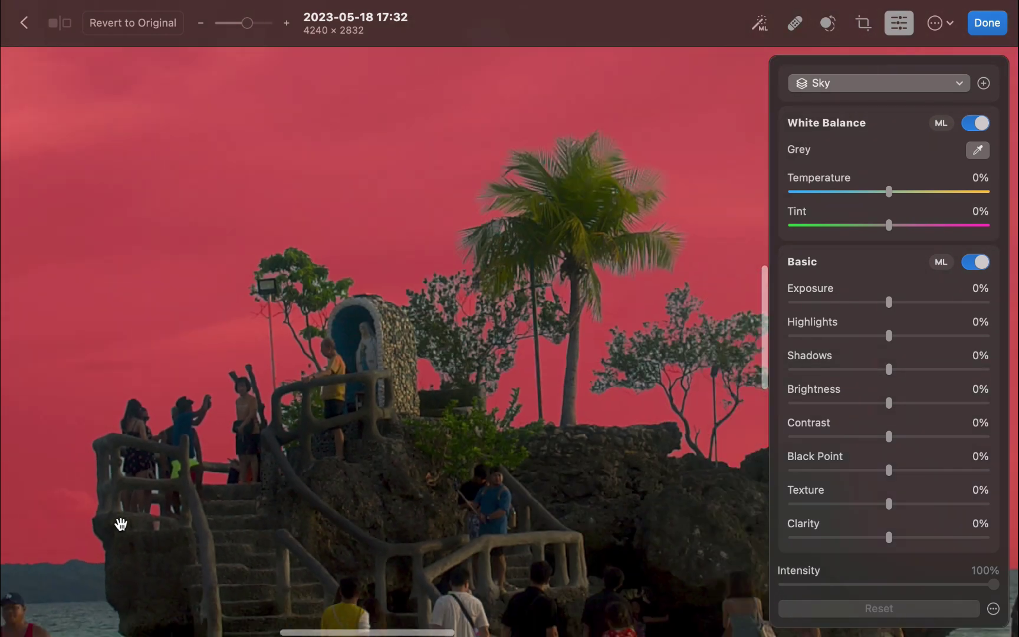
scroll(121, 524, down, 5)
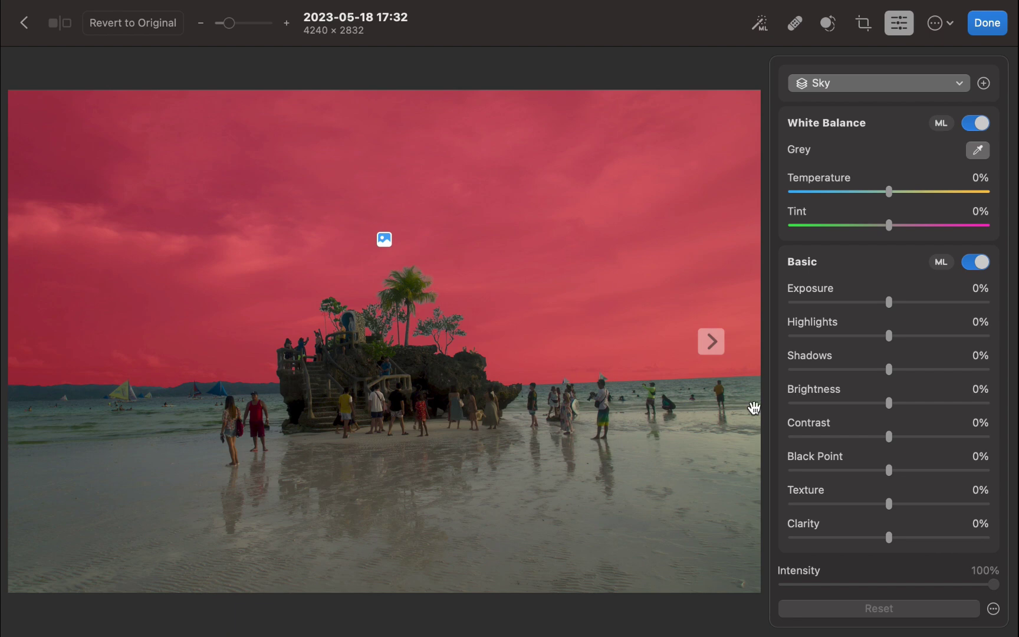
Step: Save the Photomator edit with Modify, then send the beach photo to Edit With Pixelmator Pro
click(985, 26)
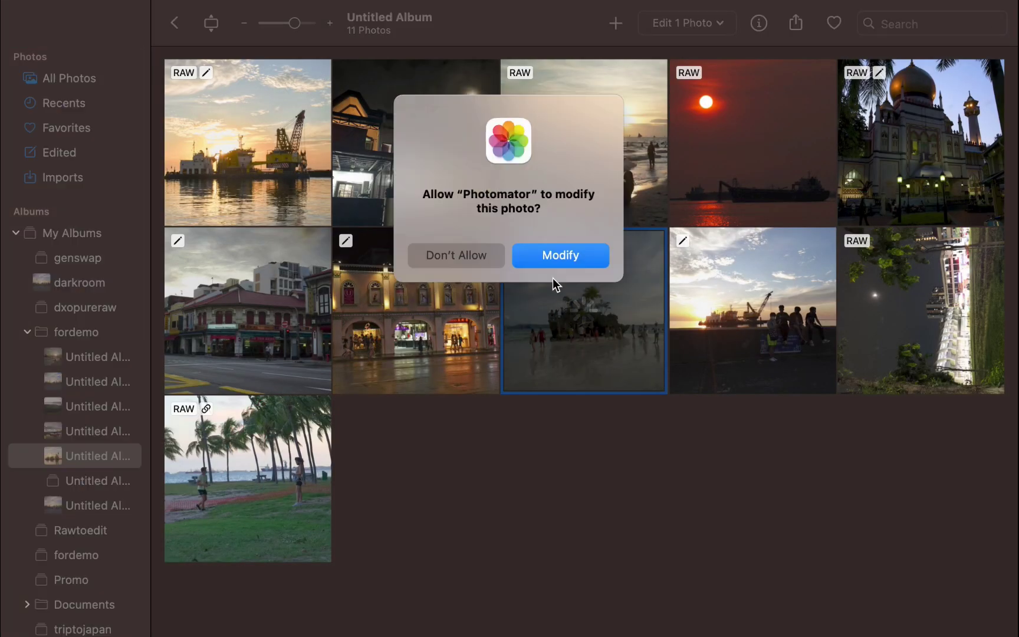
click(554, 260)
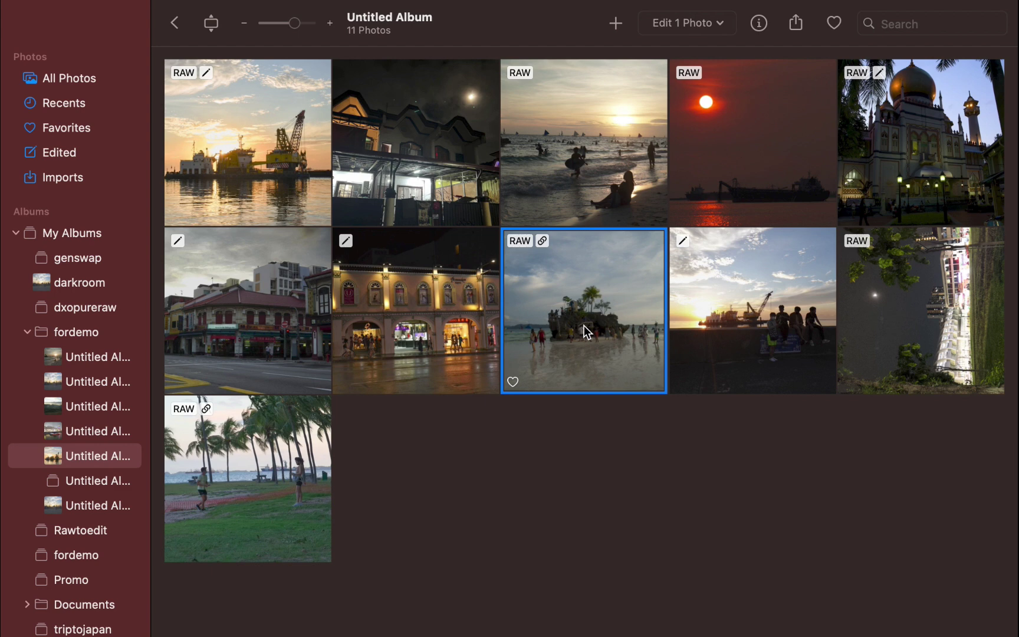
right_click(584, 326)
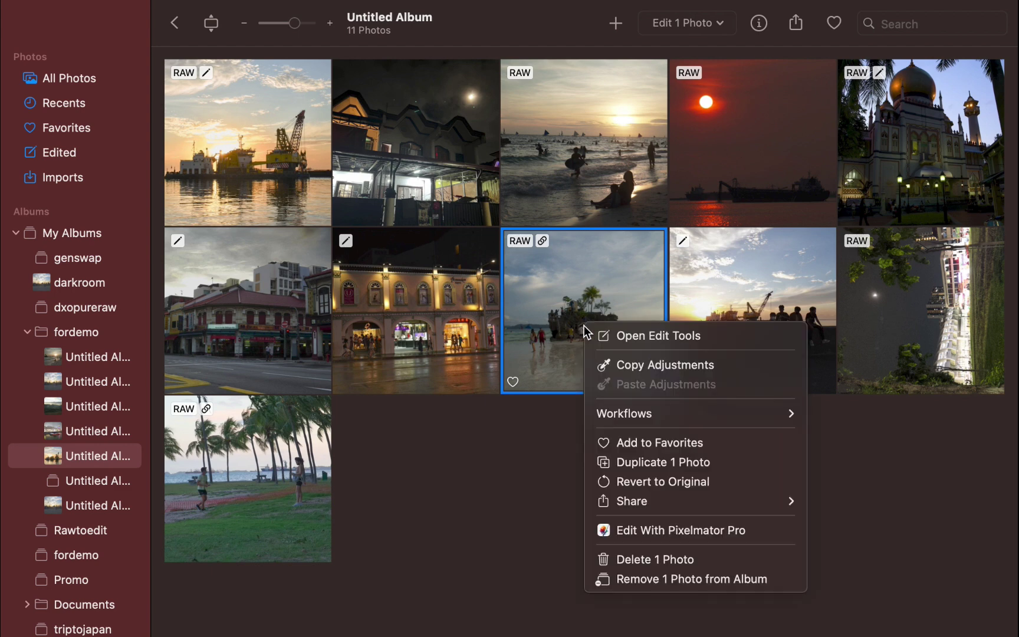
click(614, 523)
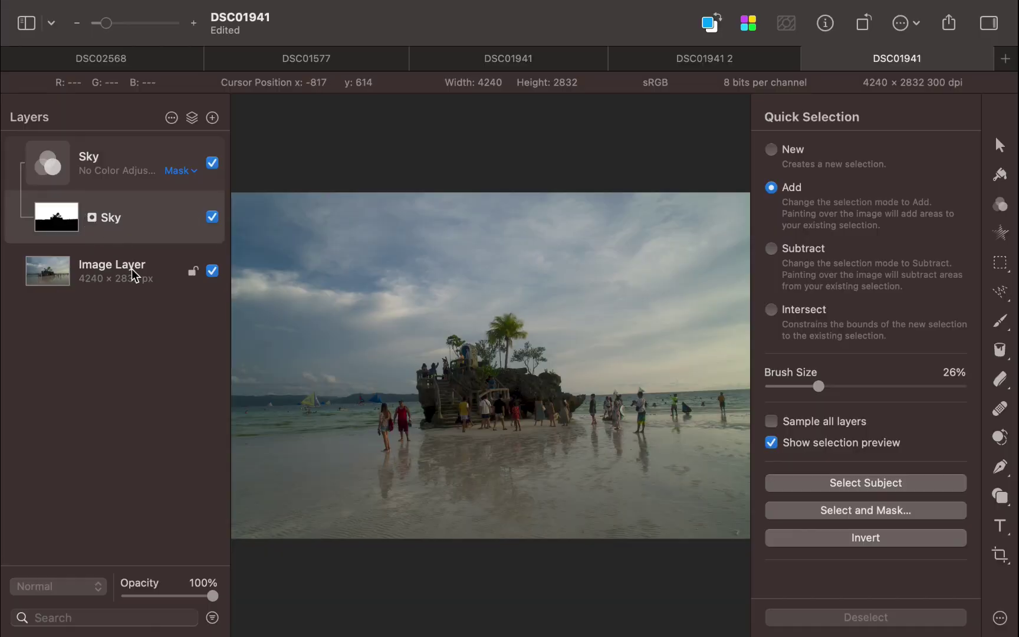
Step: Duplicate the beach image layer and rename the bottom layer 'base'
click(136, 276)
key(super+c)
key(super+v)
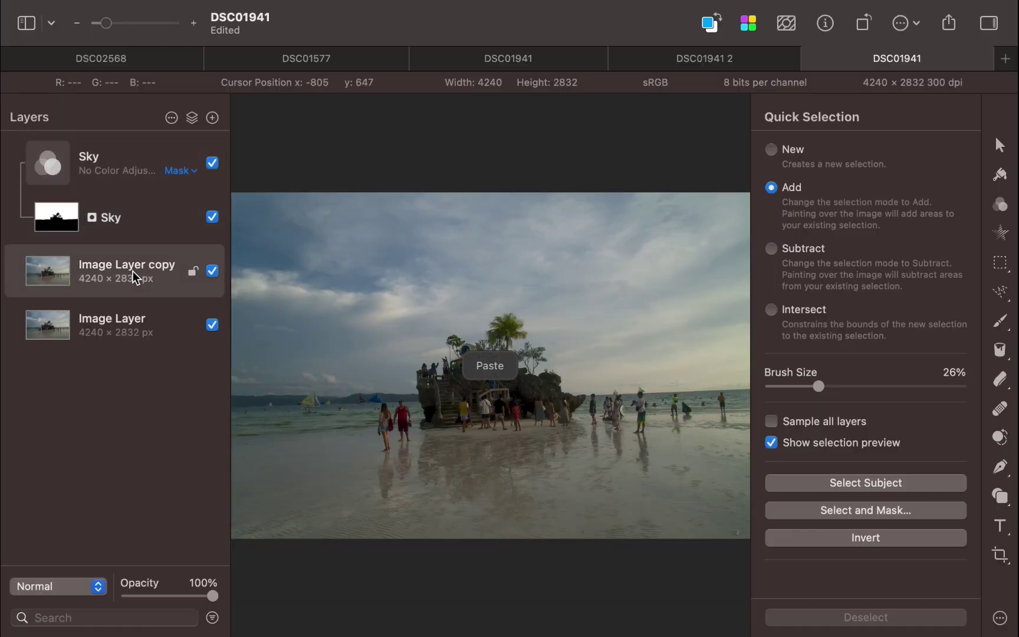
double_click(117, 323)
text(base)
key(Return)
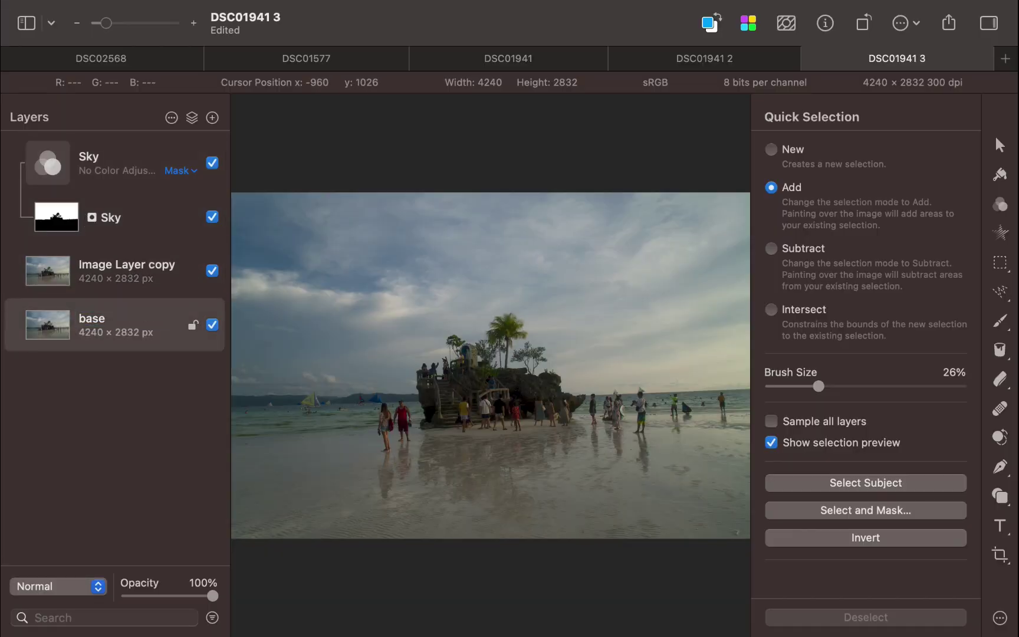
Step: Name the duplicate layer 'blend' and set its blend mode to Hard Light
double_click(130, 267)
text(blend)
click(57, 586)
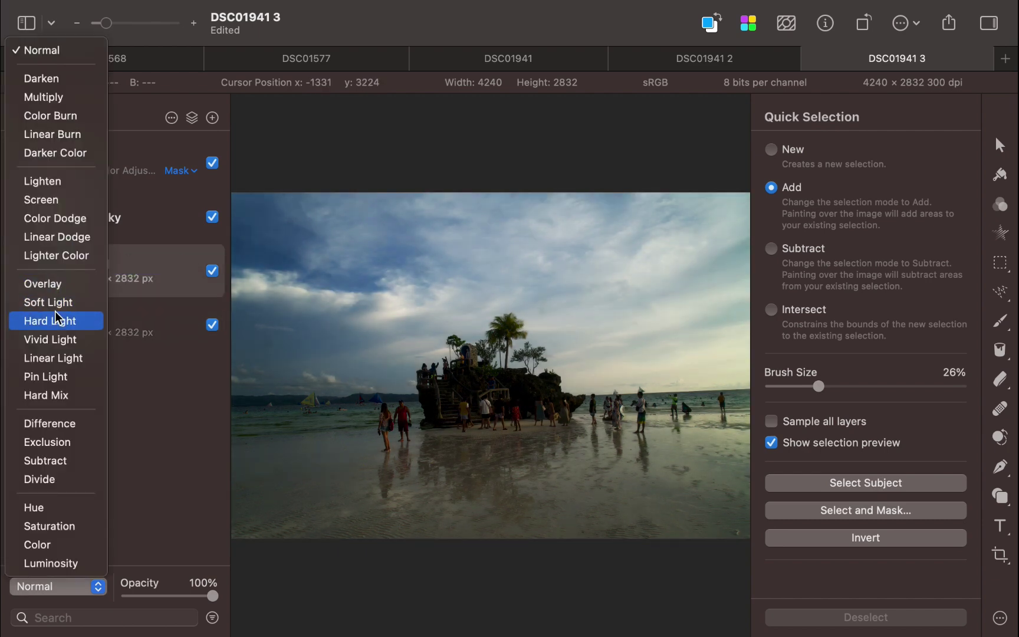
click(54, 321)
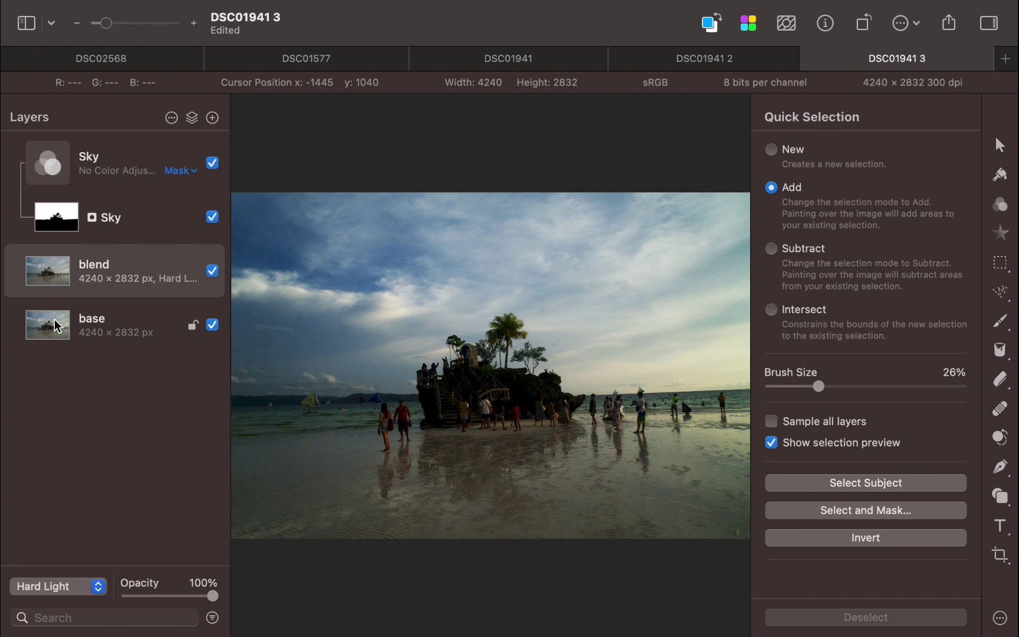
Step: Move the Sky mask onto the blend layer, set its opacity to 76%, and toggle it to compare
drag(109, 218, 126, 291)
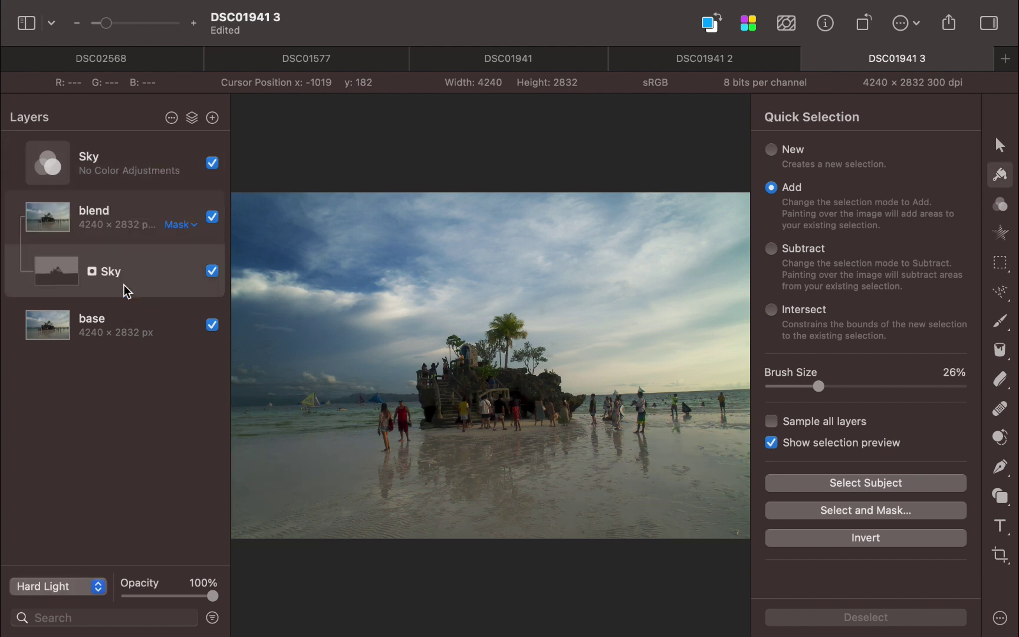
drag(212, 596, 226, 618)
click(212, 217)
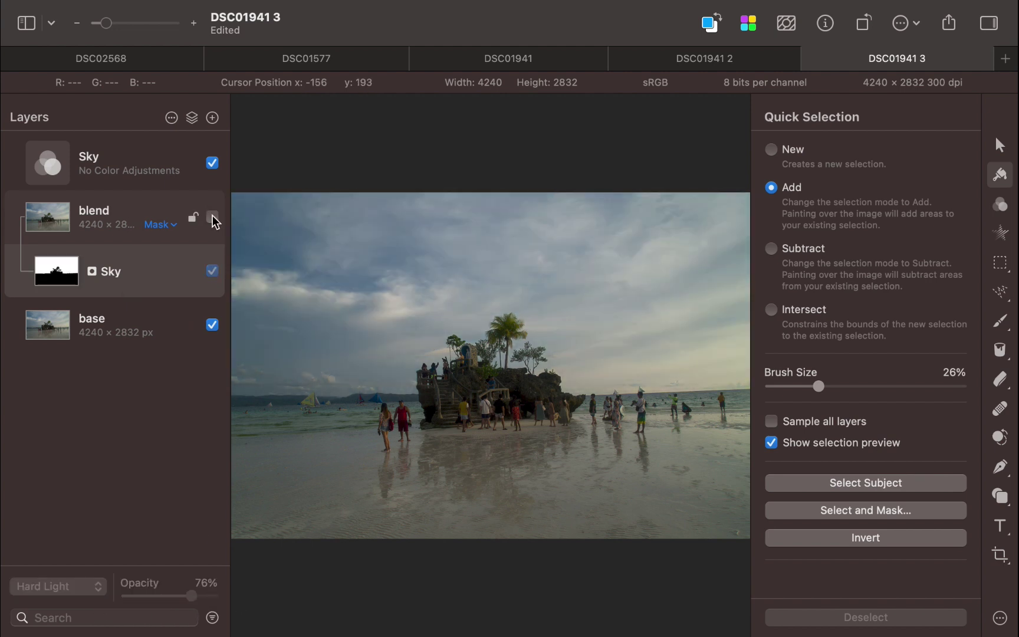
click(213, 217)
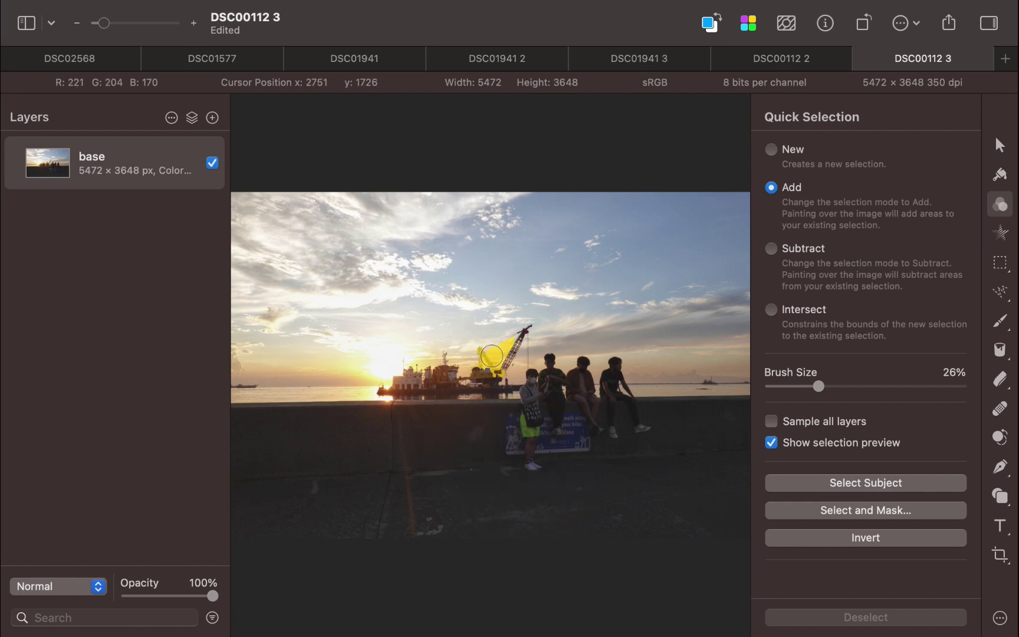
Step: Quick-select the sunset sky beside and along the crane and over the ships
scroll(492, 354, up, 5)
mouse_move(525, 213)
mouse_down()
mouse_move(546, 194)
mouse_move(614, 224)
mouse_move(595, 352)
mouse_up()
drag(593, 322, 611, 252)
mouse_move(354, 318)
mouse_down()
mouse_move(448, 318)
mouse_move(421, 345)
mouse_move(354, 343)
mouse_up()
Step: Zoom in and add the remaining sky beside the crane and above the tower
scroll(449, 354, up, 4)
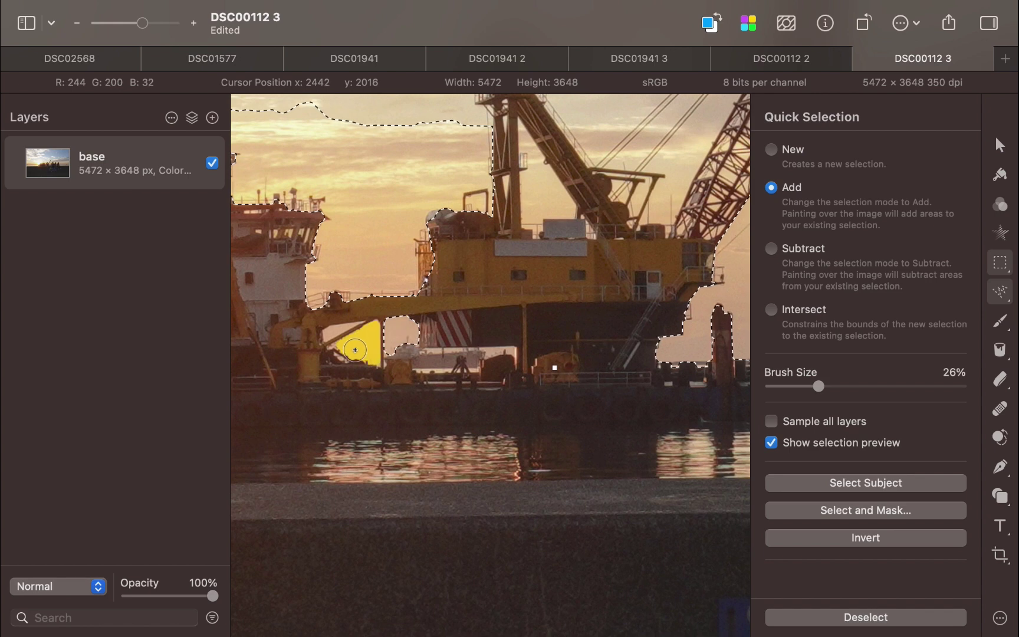
scroll(490, 295, up, 3)
drag(534, 218, 545, 263)
mouse_move(484, 268)
mouse_down()
mouse_move(456, 220)
mouse_move(482, 233)
mouse_move(396, 250)
mouse_move(395, 268)
mouse_move(389, 173)
mouse_up()
scroll(454, 215, left, 5)
scroll(389, 173, down, 3)
drag(454, 272, 490, 280)
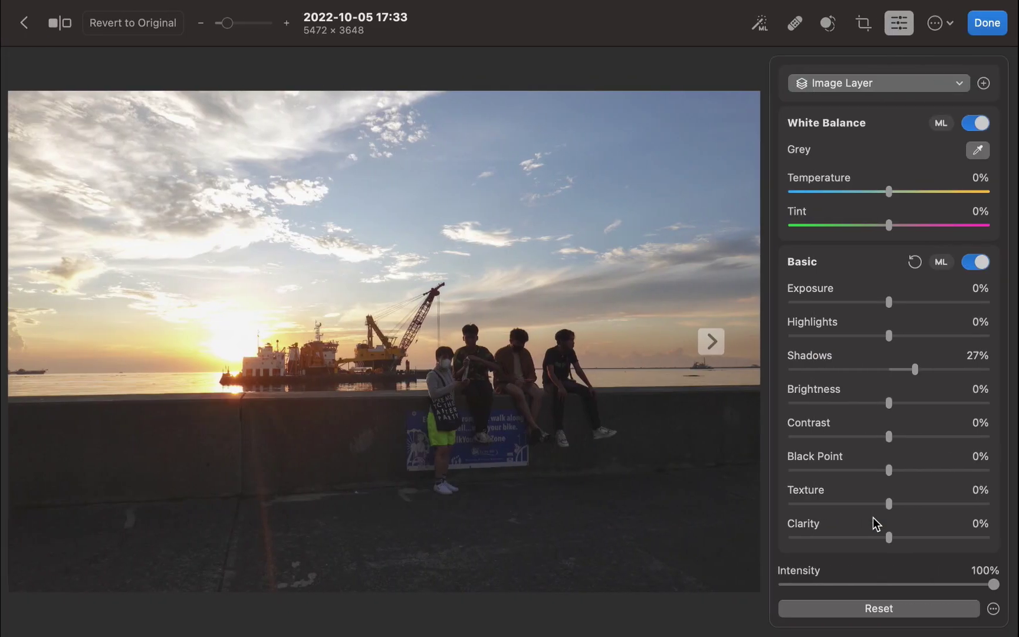
Step: Add an automatic Select Sky mask layer to the sunset photo
click(983, 83)
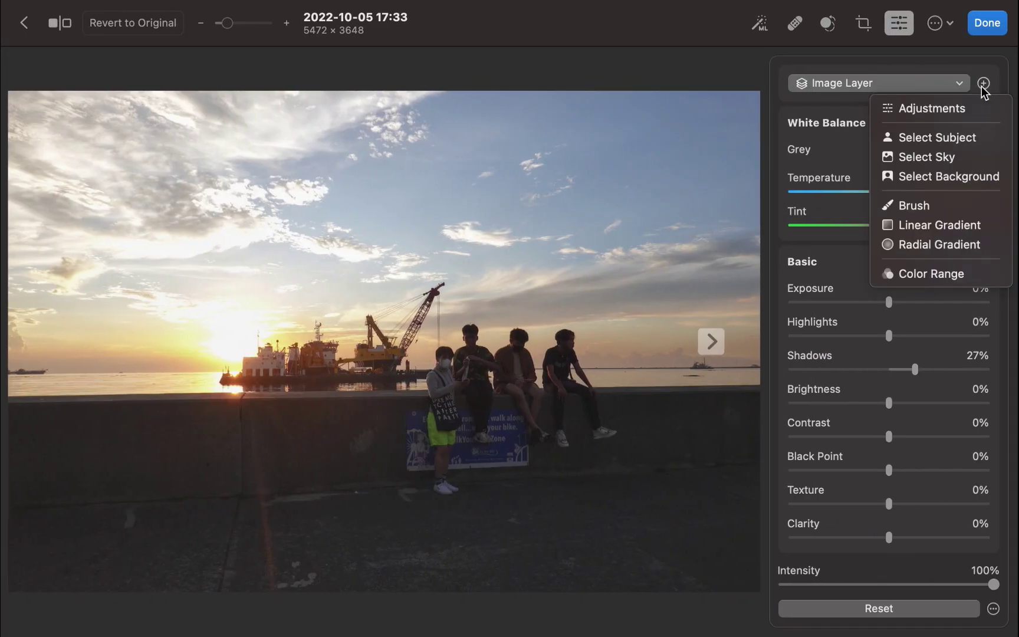
click(957, 152)
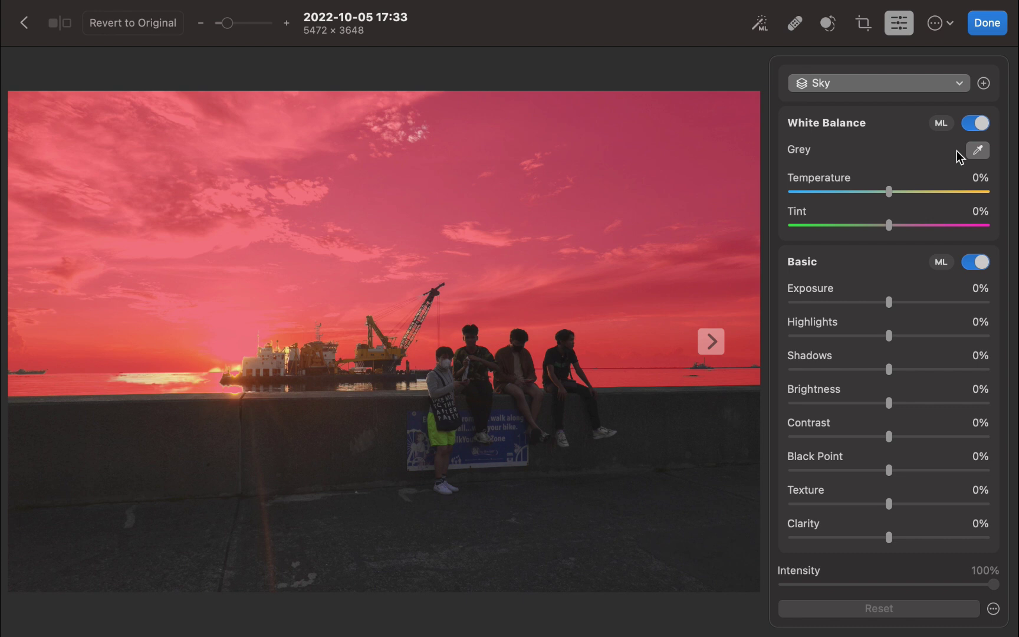
scroll(132, 413, up, 5)
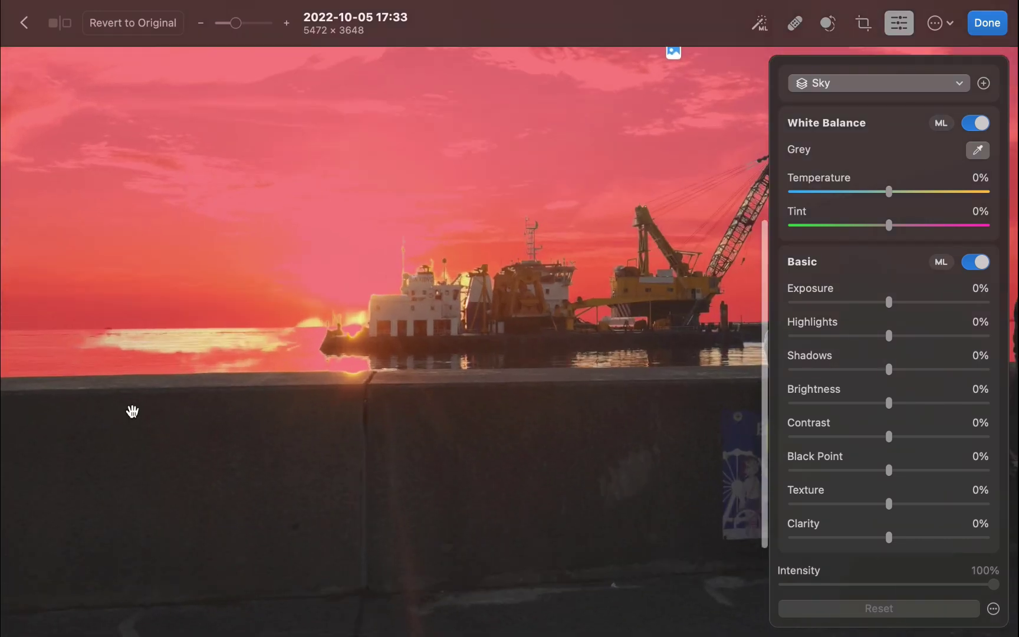
Step: Zoom in on the ships to check the Sky mask, then zoom back out to fit
scroll(380, 414, right, 2)
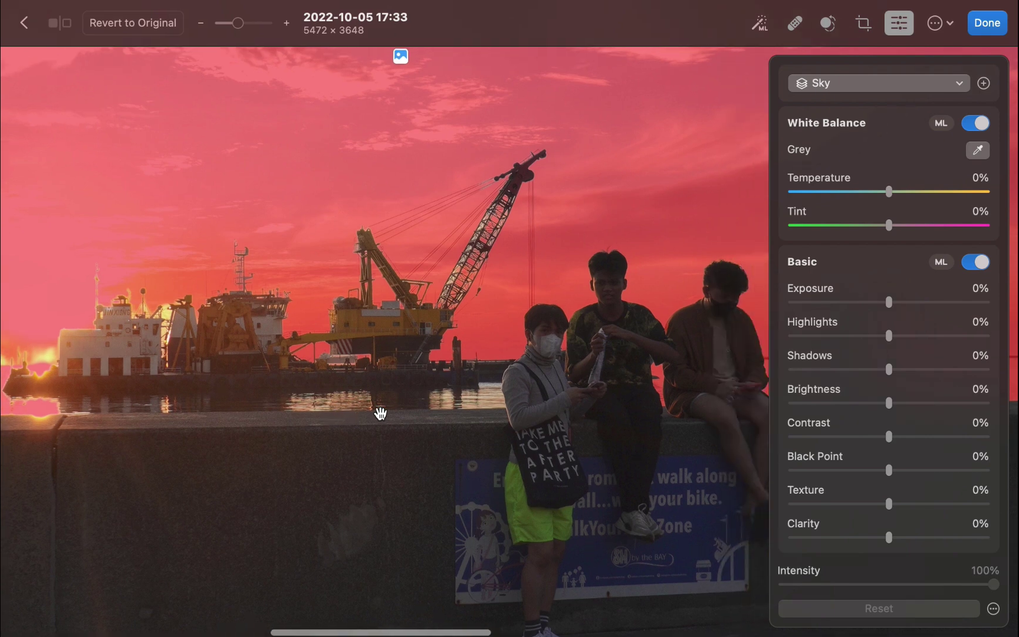
scroll(380, 414, left, 3)
scroll(354, 304, up, 3)
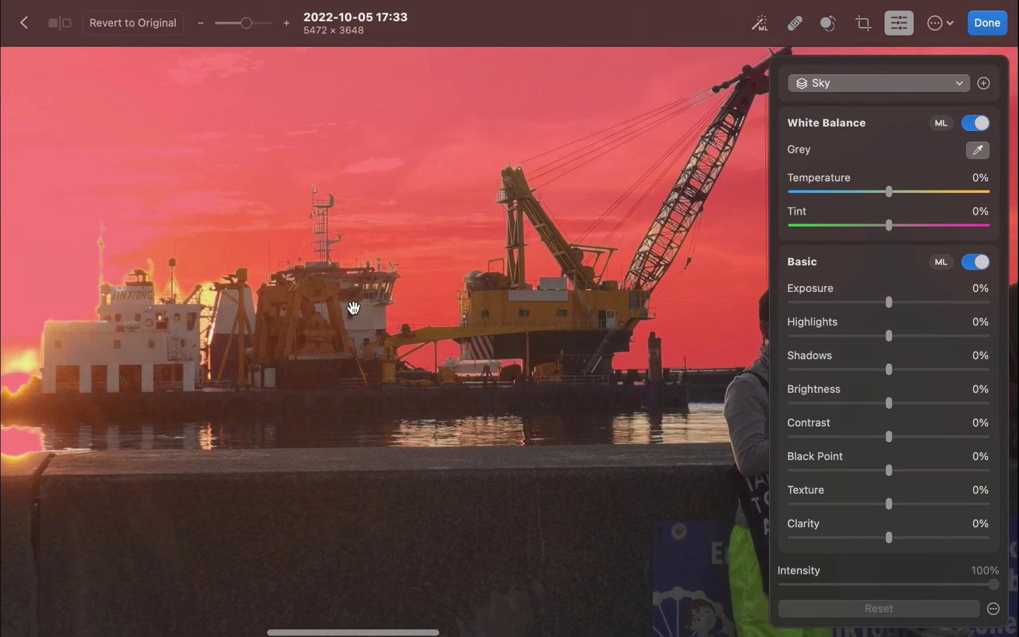
scroll(340, 378, left, 5)
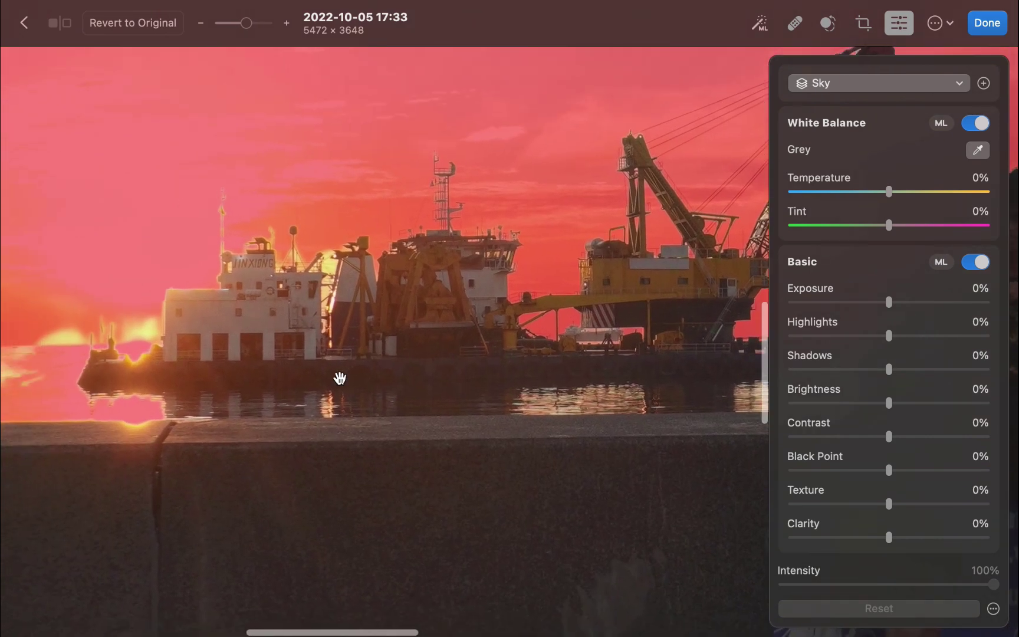
scroll(341, 378, left, 5)
scroll(340, 378, down, 2)
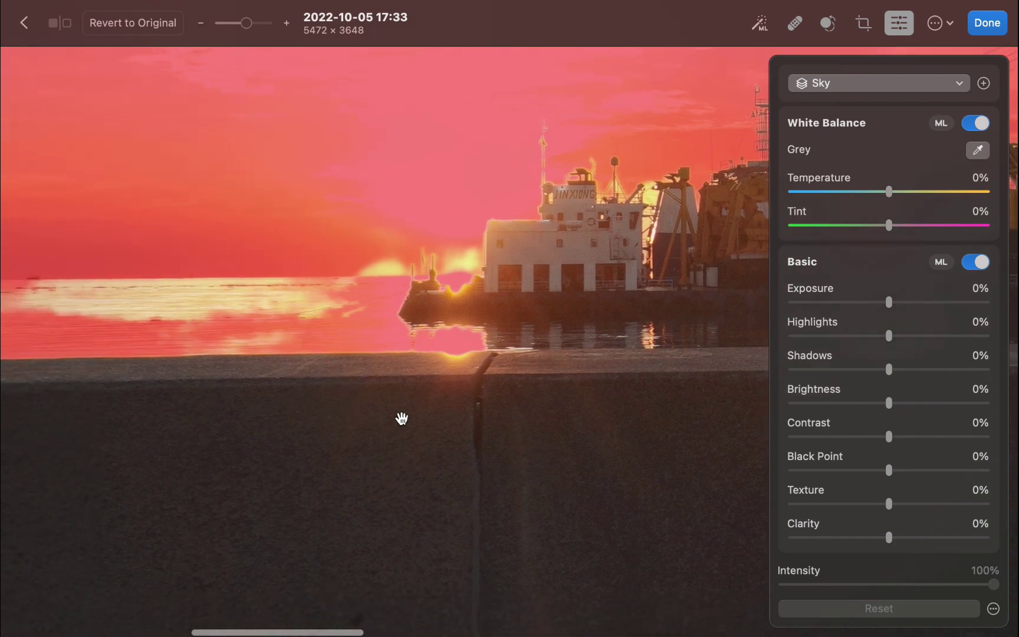
scroll(401, 418, down, 5)
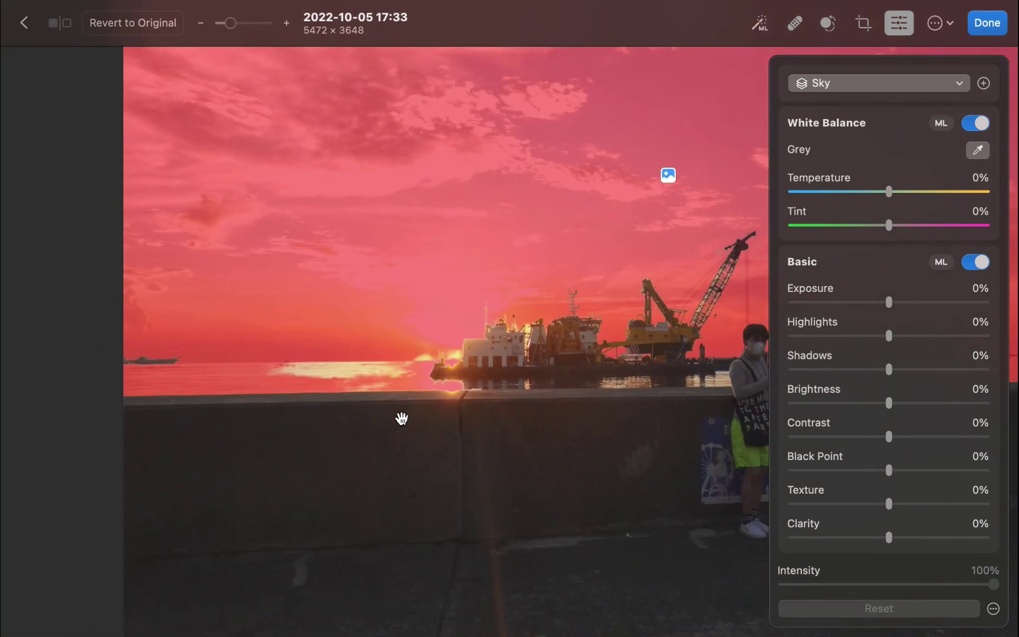
scroll(402, 418, down, 5)
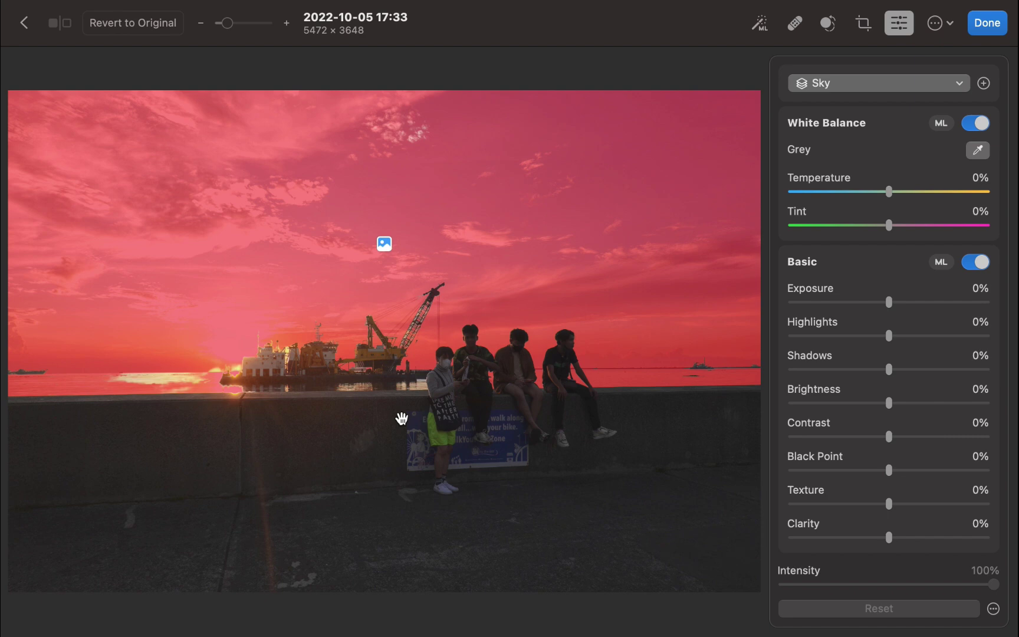
Step: Save the sunset edit with Modify, then send the photo to Edit With Pixelmator Pro
click(989, 27)
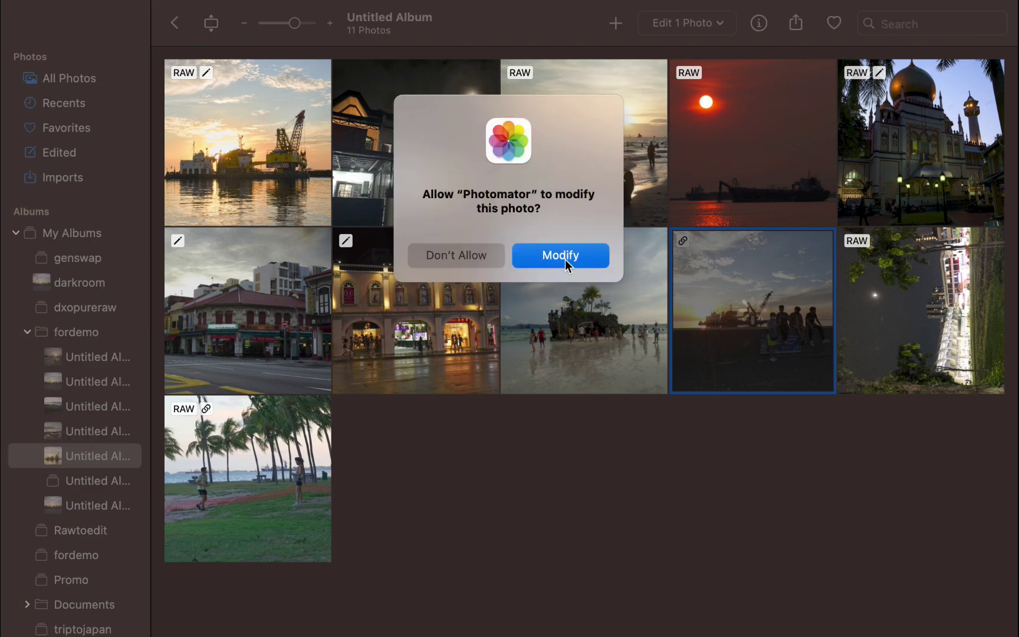
click(562, 256)
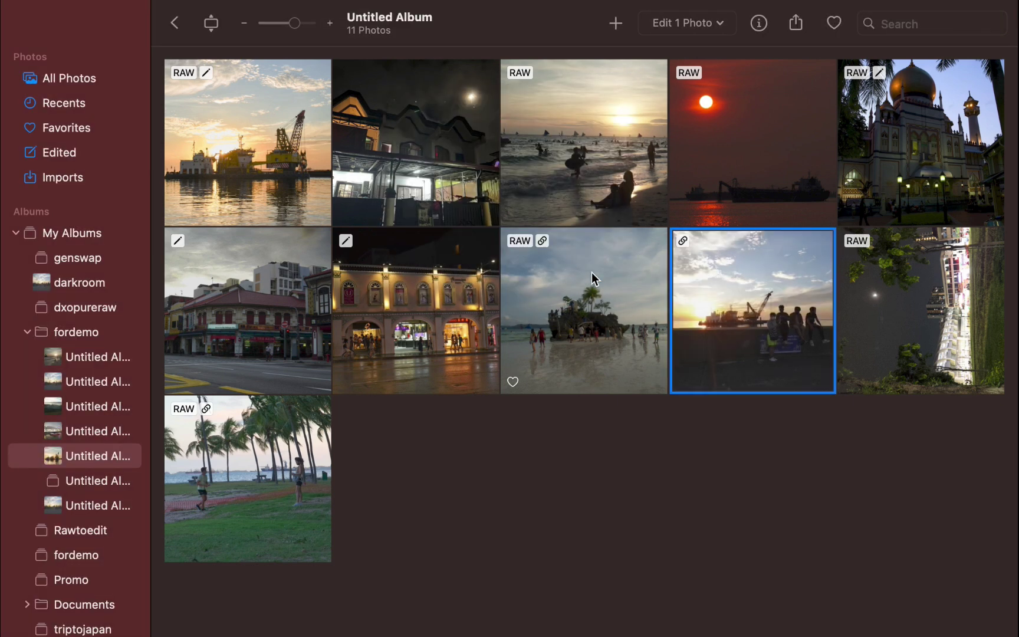
right_click(746, 335)
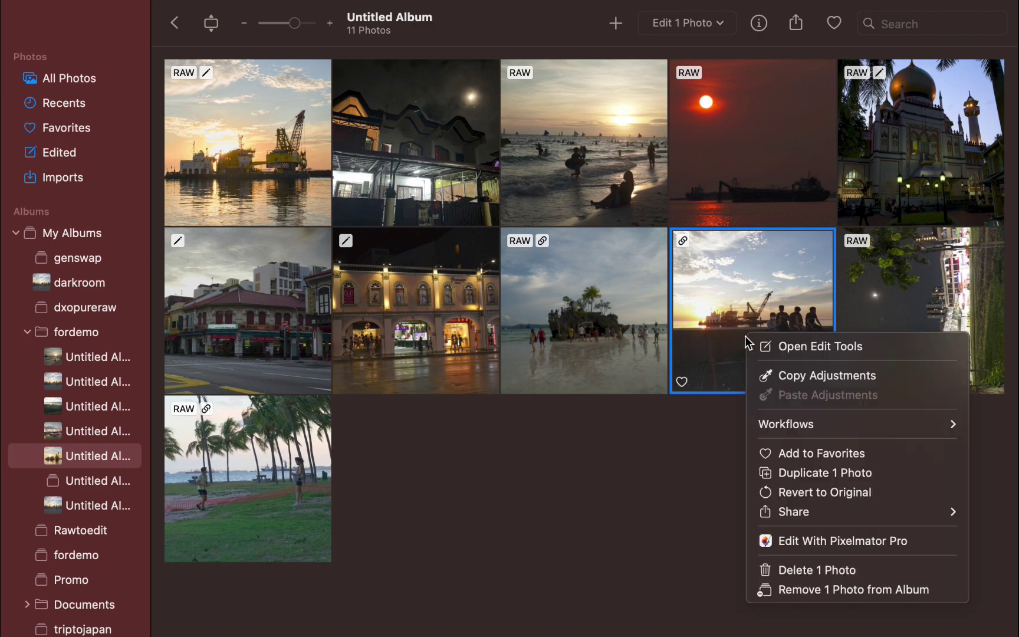
click(778, 546)
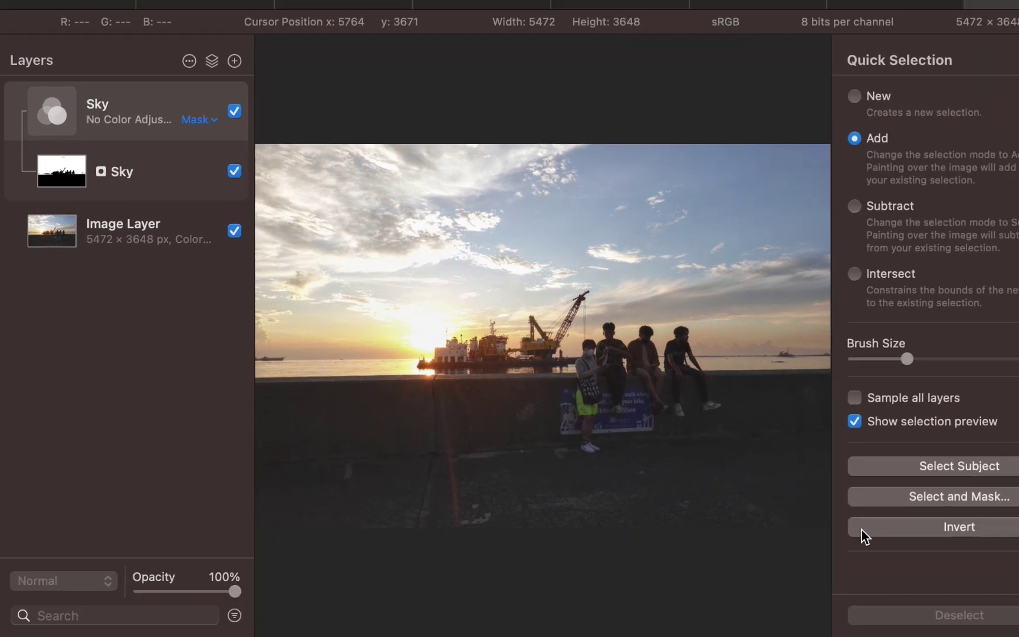
Step: Duplicate the sunset image layer with Cmd+J and rename the bottom layer 'base'
click(234, 111)
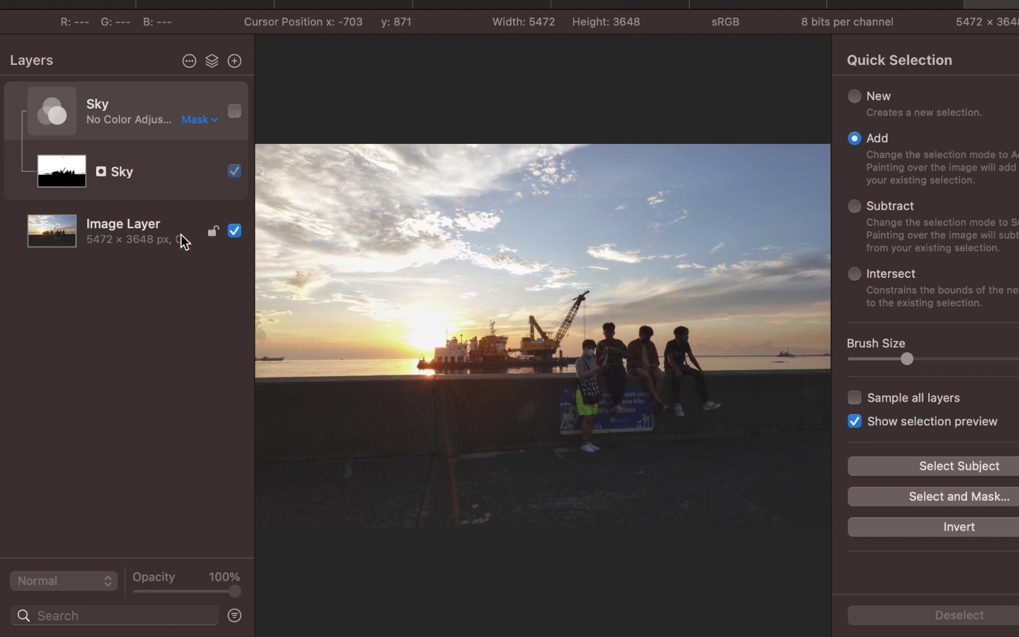
click(183, 239)
key(super+j)
click(117, 290)
double_click(118, 289)
text(base)
key(Return)
Step: Name the upper copy 'blend' and set its blend mode to Multiply
double_click(139, 224)
text(blend)
key(Return)
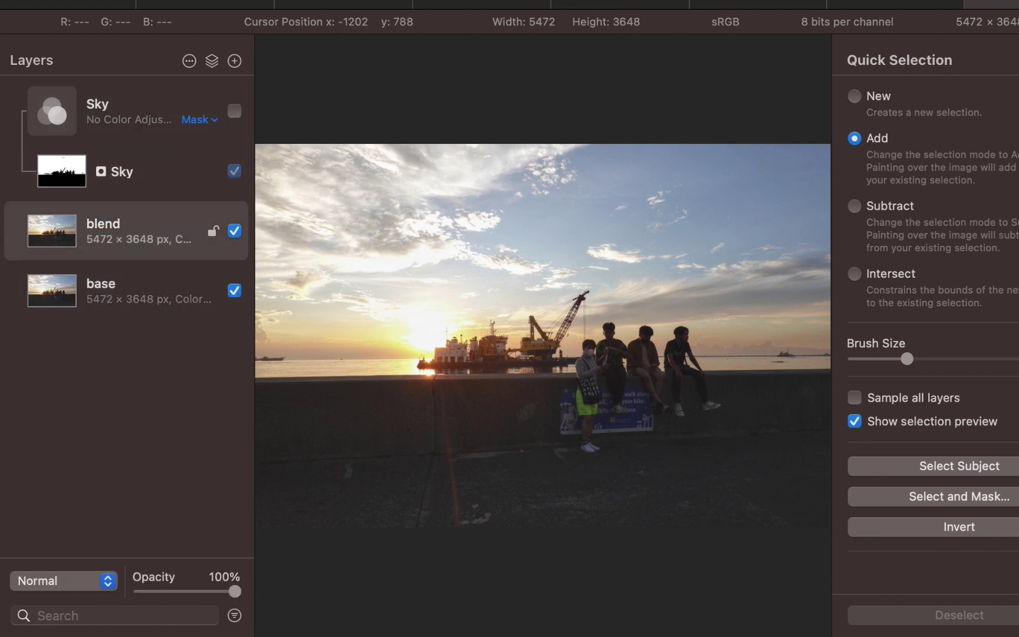
click(81, 590)
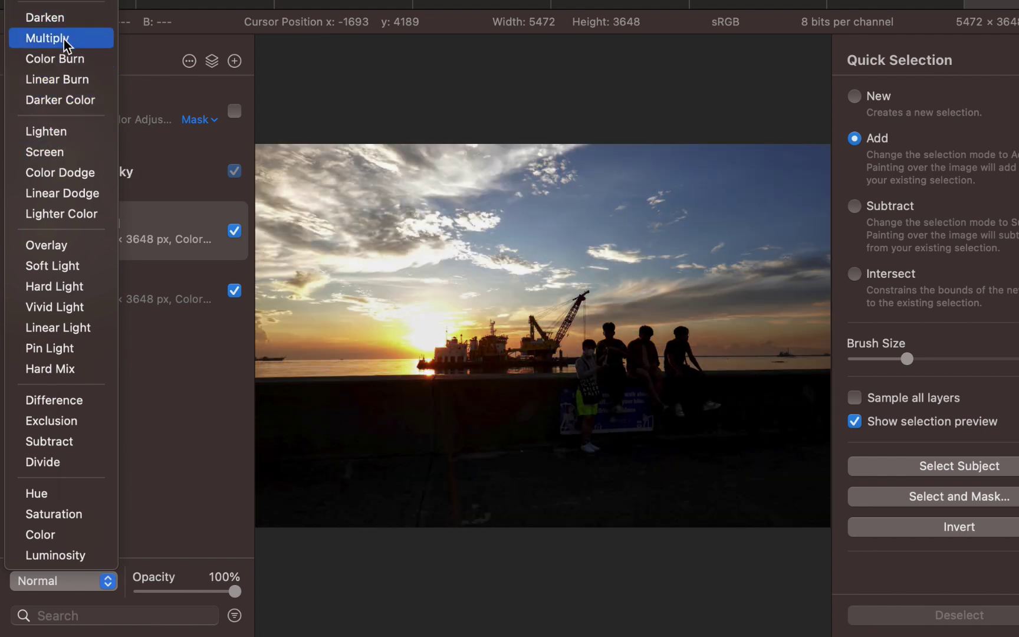
click(64, 39)
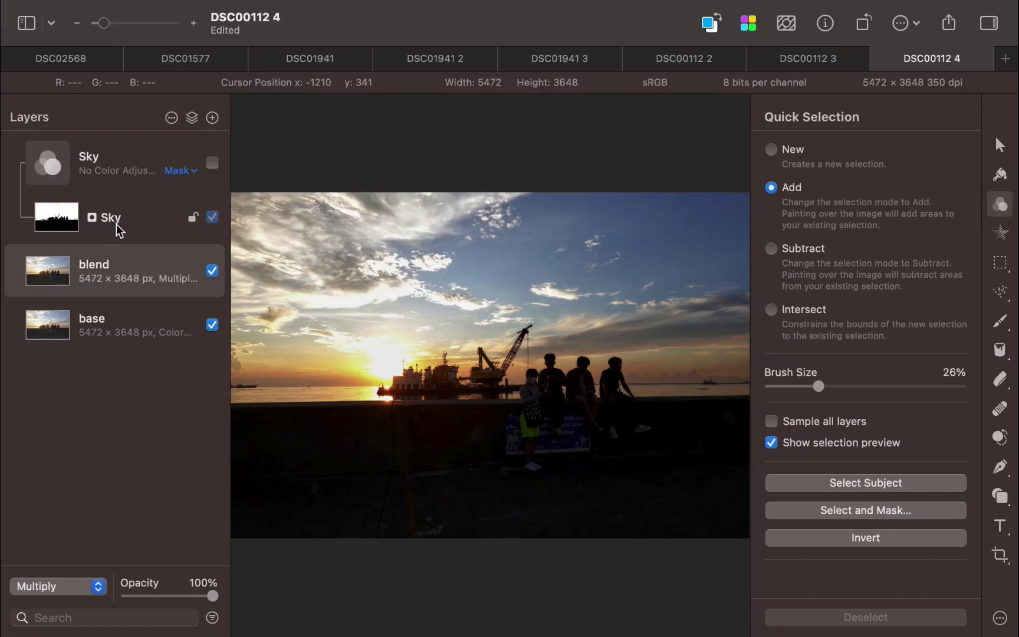
Step: Move the Sky mask from the Sky adjustment layer onto the Multiply blend layer
click(104, 174)
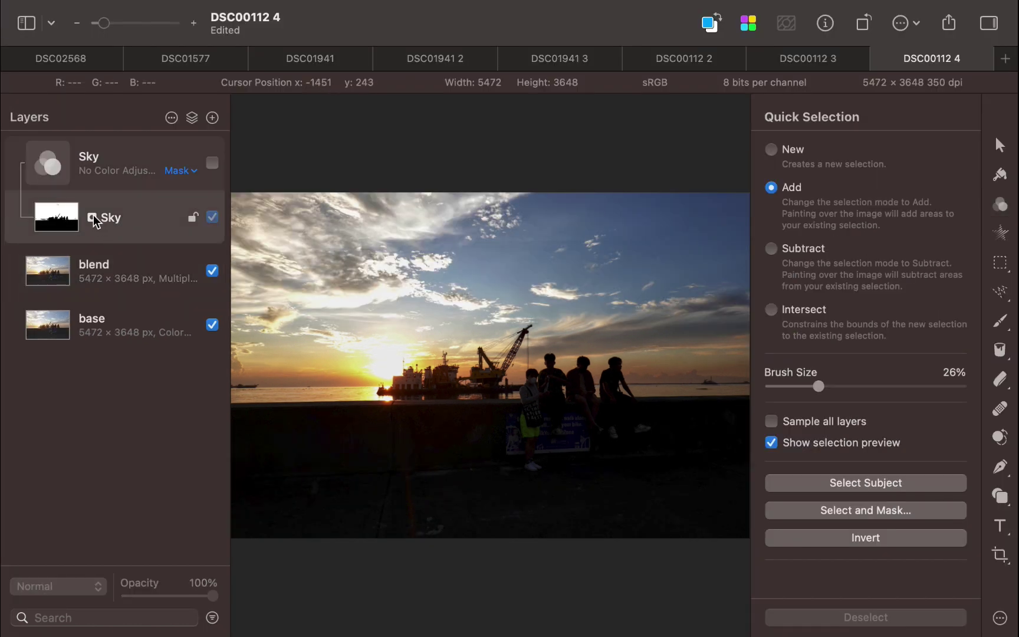
drag(95, 222, 106, 290)
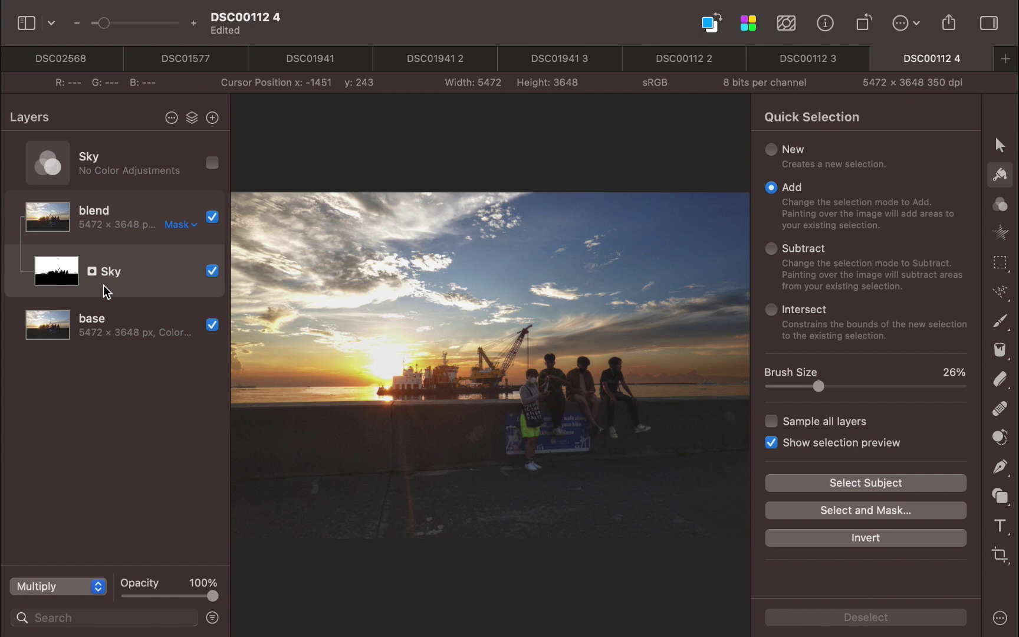
right_click(153, 284)
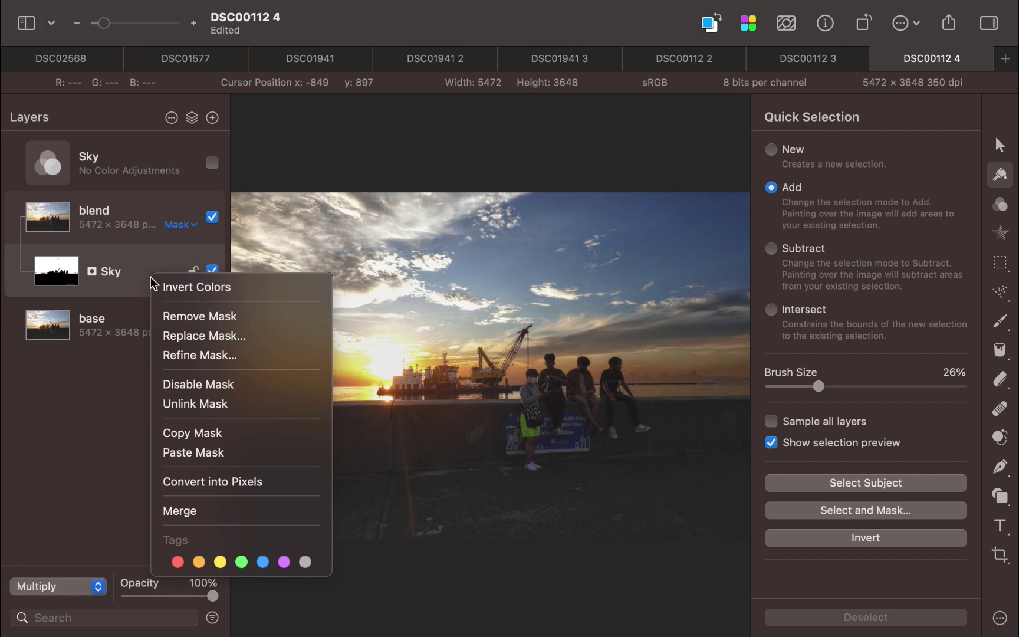
Step: In Refine Mask with the Basic Brush, paint the water along the horizon into the Sky mask
click(160, 355)
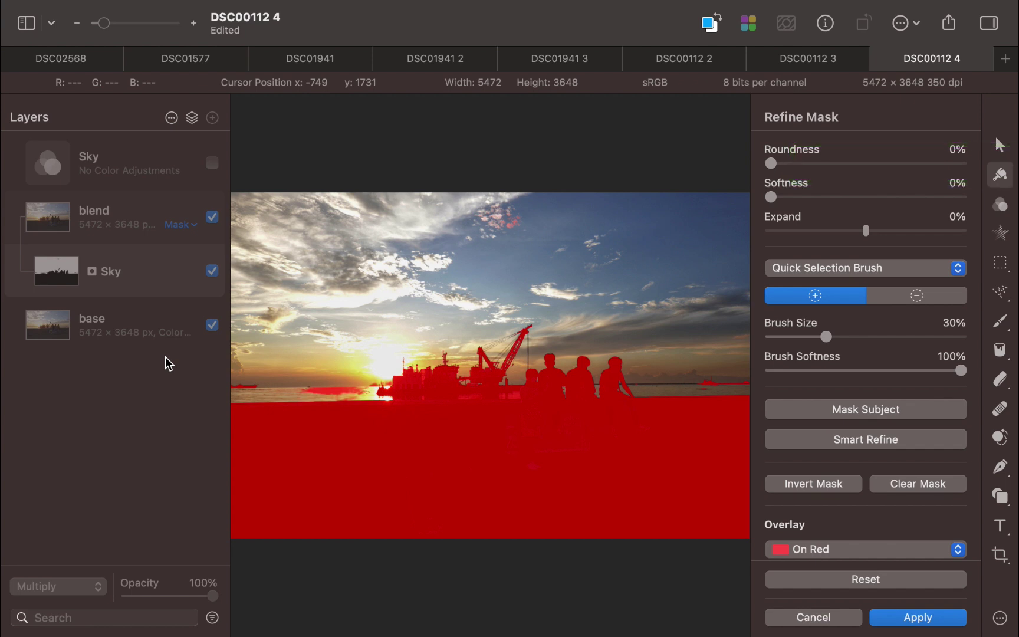
key(super+plus)
click(851, 268)
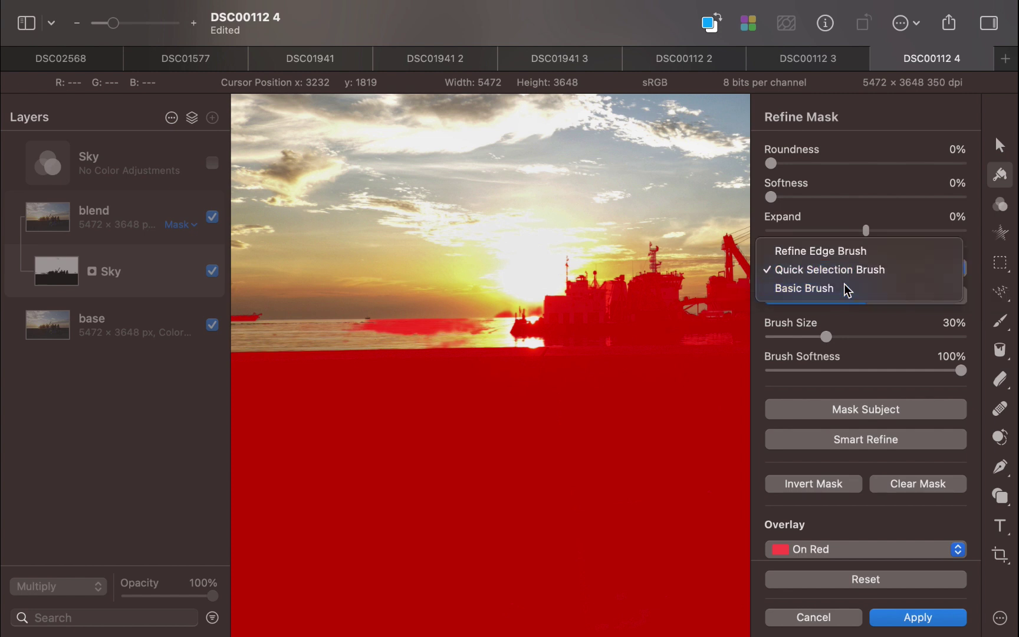
click(847, 288)
mouse_move(479, 330)
mouse_down()
mouse_move(292, 307)
mouse_move(226, 310)
mouse_move(285, 314)
mouse_up()
scroll(285, 314, left, 4)
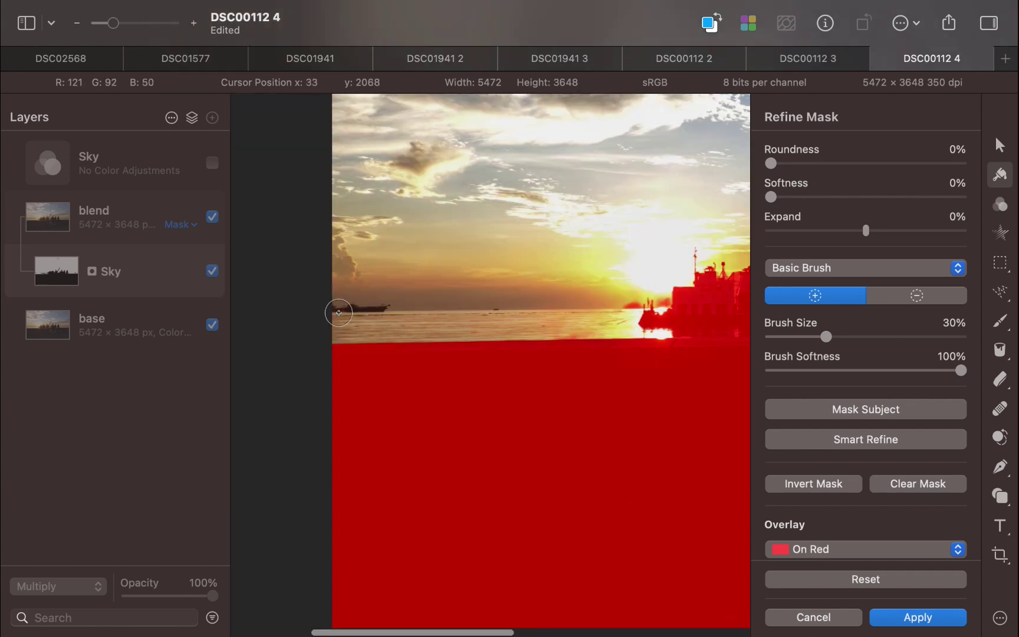
scroll(336, 310, right, 10)
mouse_move(550, 298)
mouse_down()
mouse_move(686, 297)
mouse_move(559, 303)
mouse_up()
scroll(559, 303, left, 4)
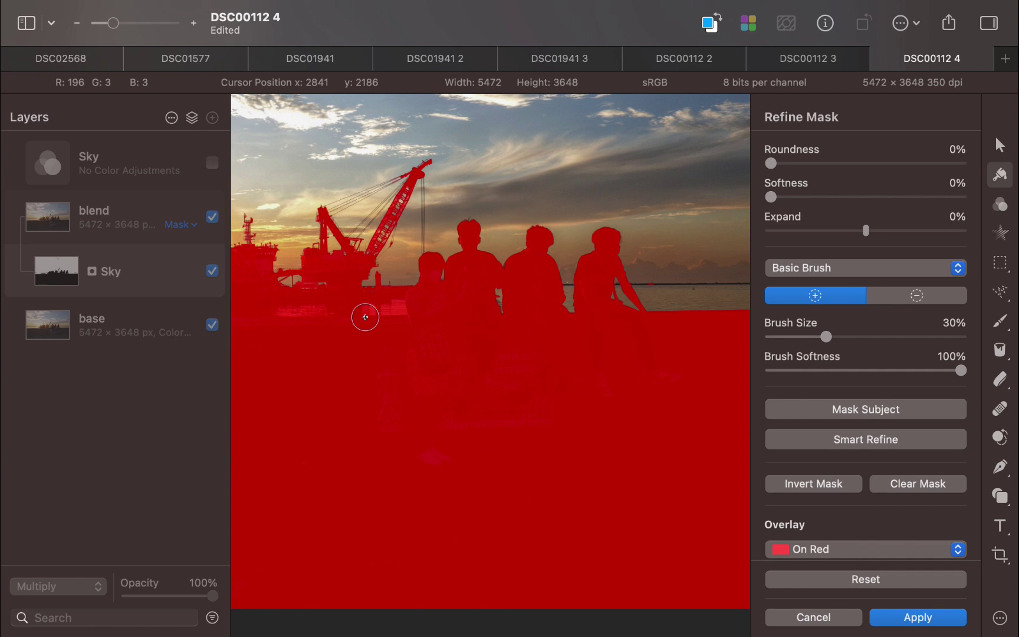
Step: Switch to the Quick Selection Brush and add the bright water reflections to the mask
scroll(365, 318, up, 3)
click(831, 268)
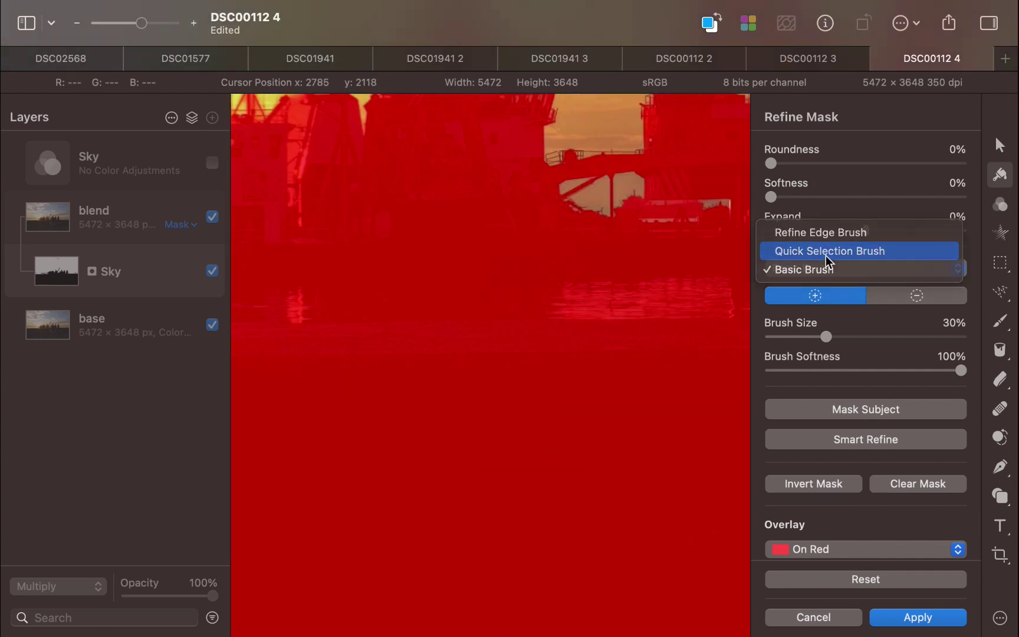
click(829, 254)
drag(732, 301, 557, 302)
click(301, 314)
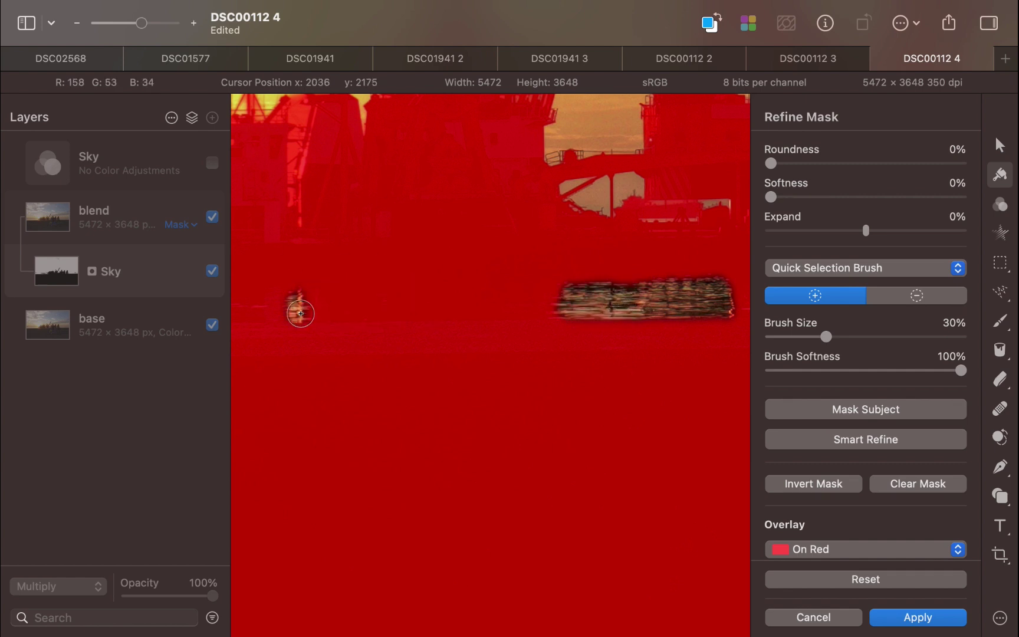
Step: Add the bright streak running down the ship to the Sky mask
scroll(298, 310, up, 5)
click(342, 250)
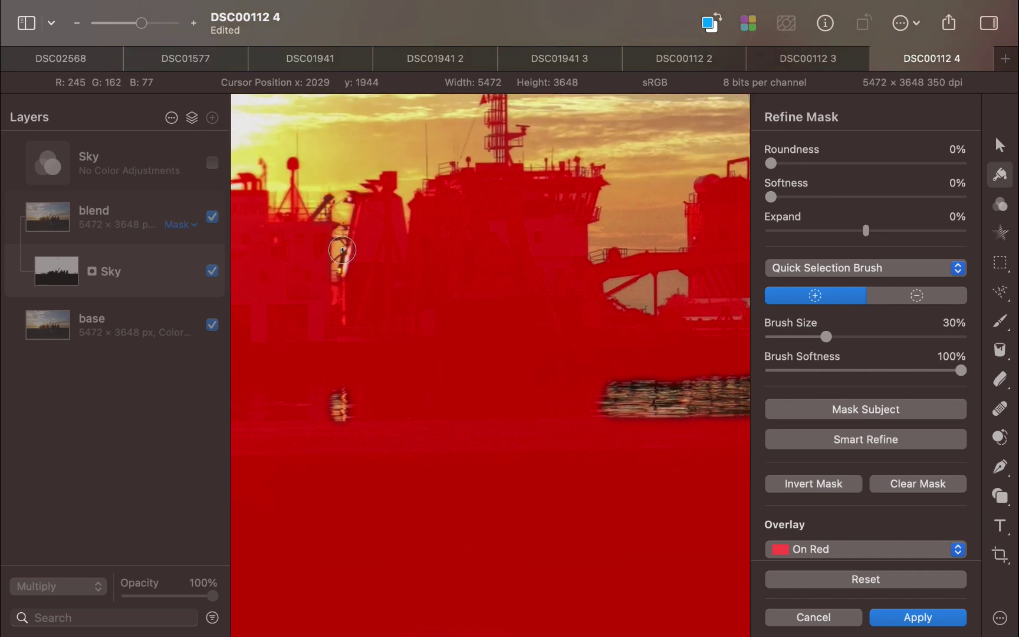
drag(342, 250, 342, 324)
scroll(683, 496, right, 5)
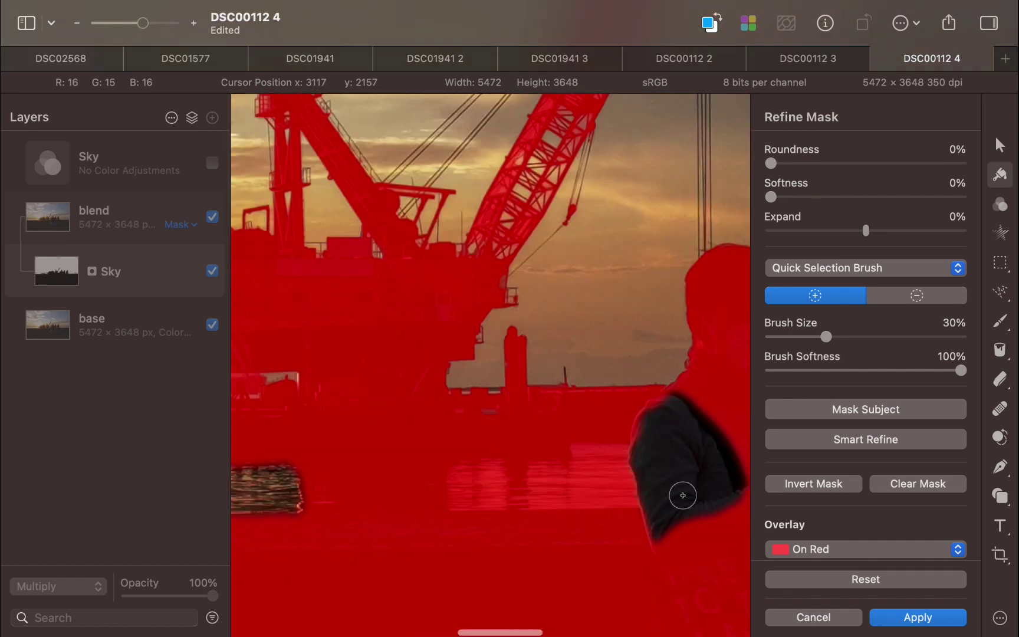
scroll(468, 492, right, 5)
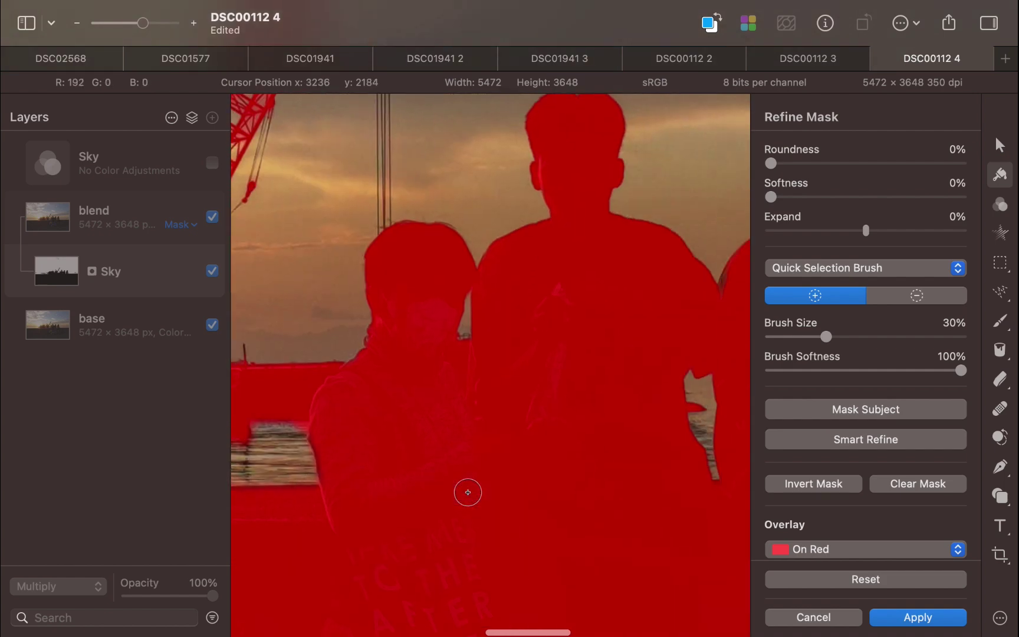
scroll(468, 492, down, 10)
scroll(490, 366, up, 5)
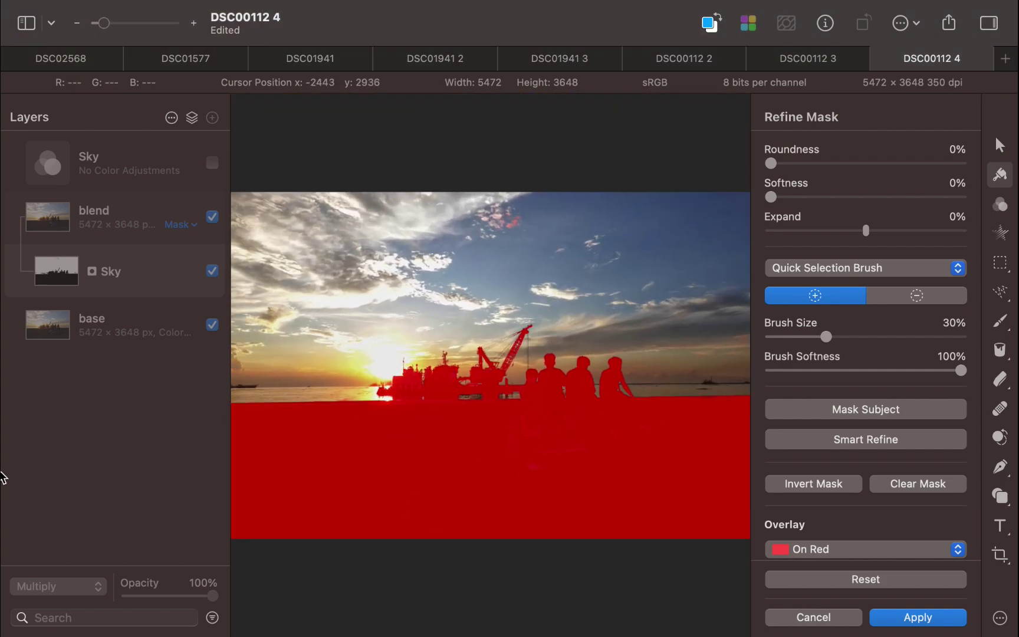
Step: Apply the refined Sky mask, then hide and reshow the blend layer to compare
click(897, 623)
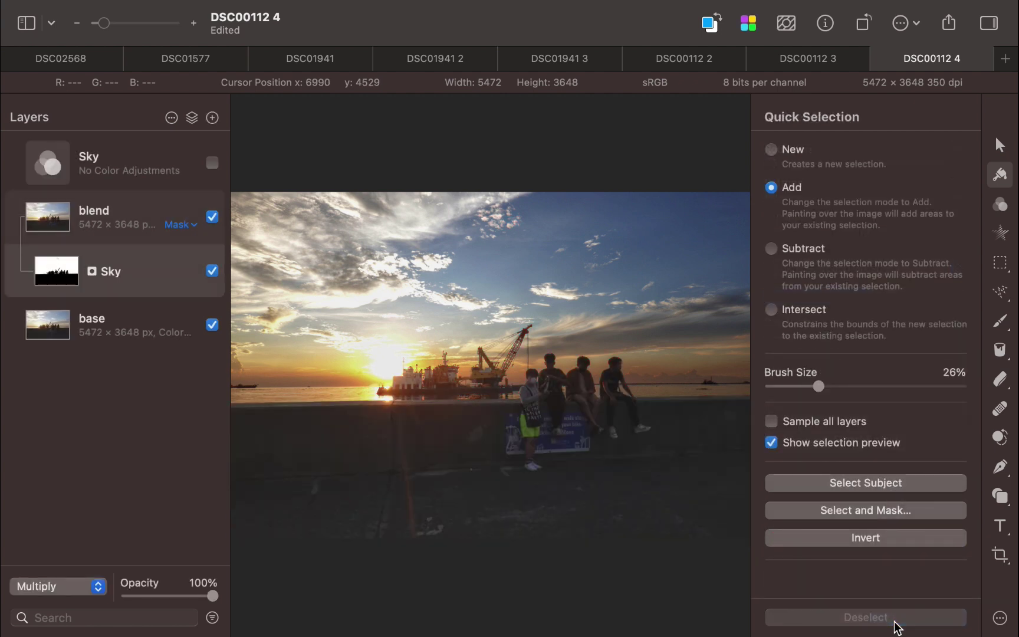
click(212, 217)
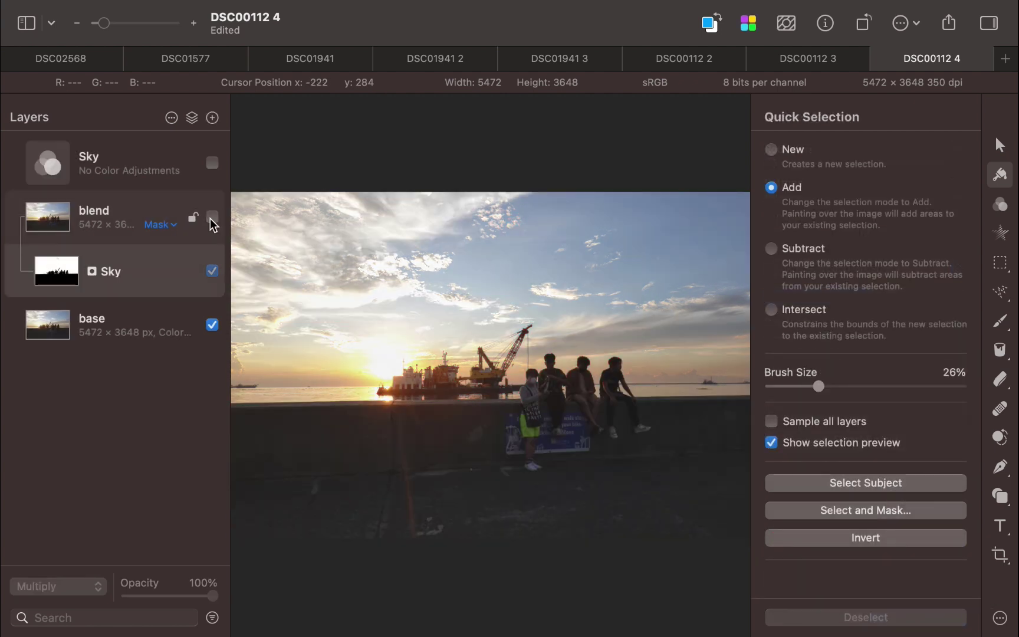
click(211, 218)
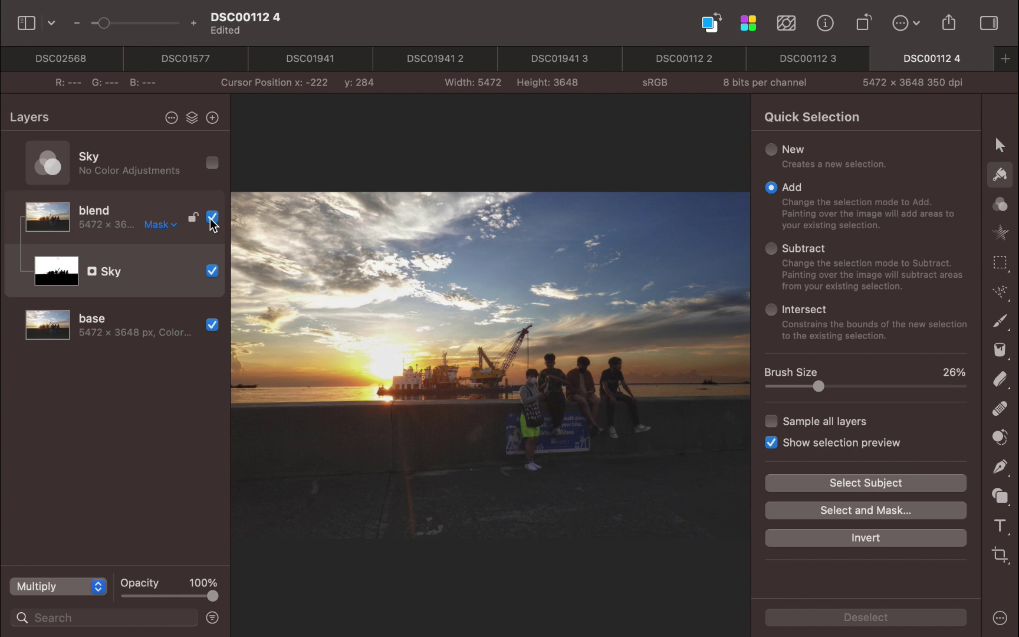